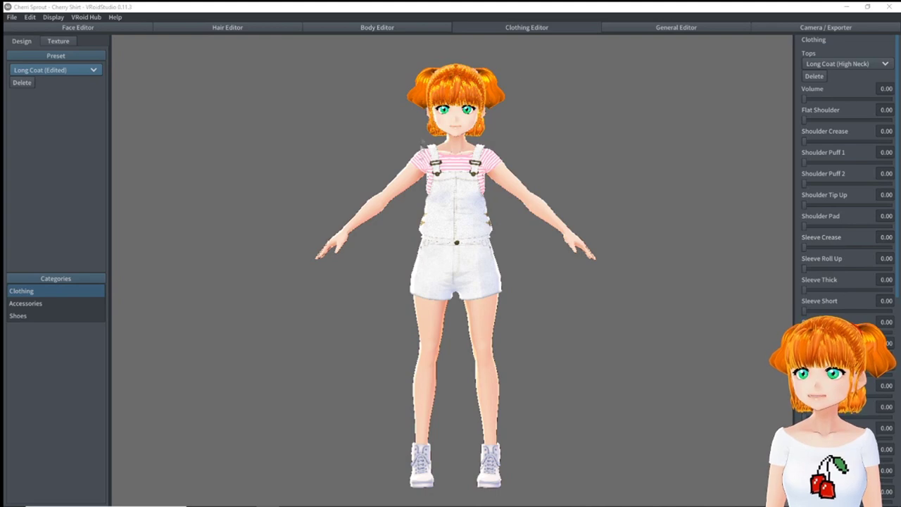
Try the Uniform (Skirt), Onepiece and Uniform (Pants) outfit presets, then settle on Long Coat.
right_click_drag(422, 288, 605, 286)
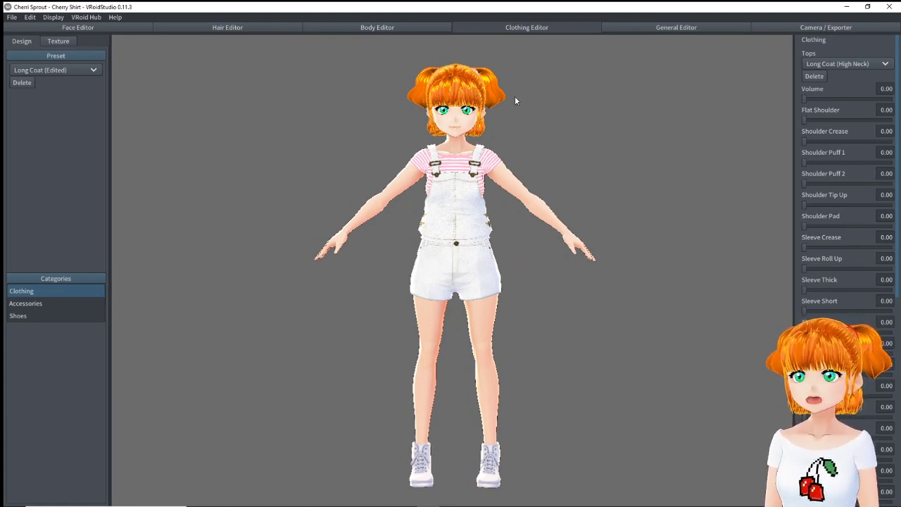
left_click(94, 71)
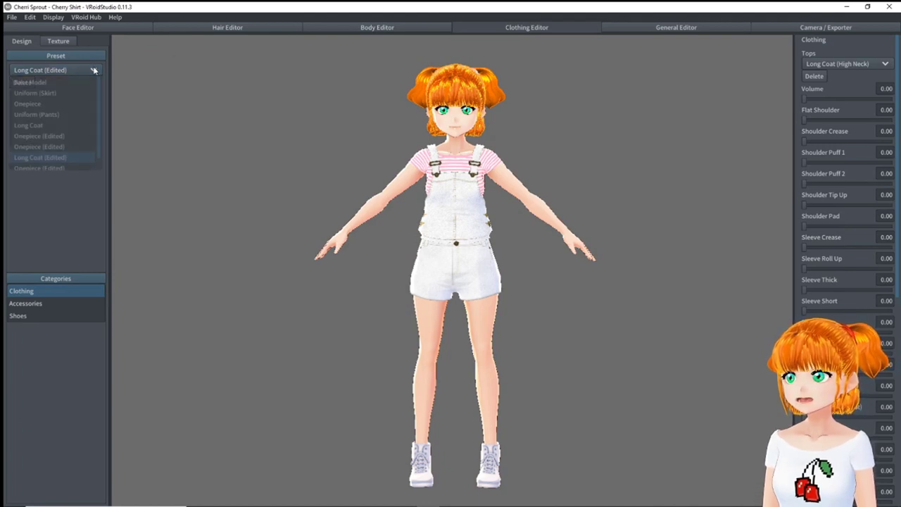
left_click(59, 93)
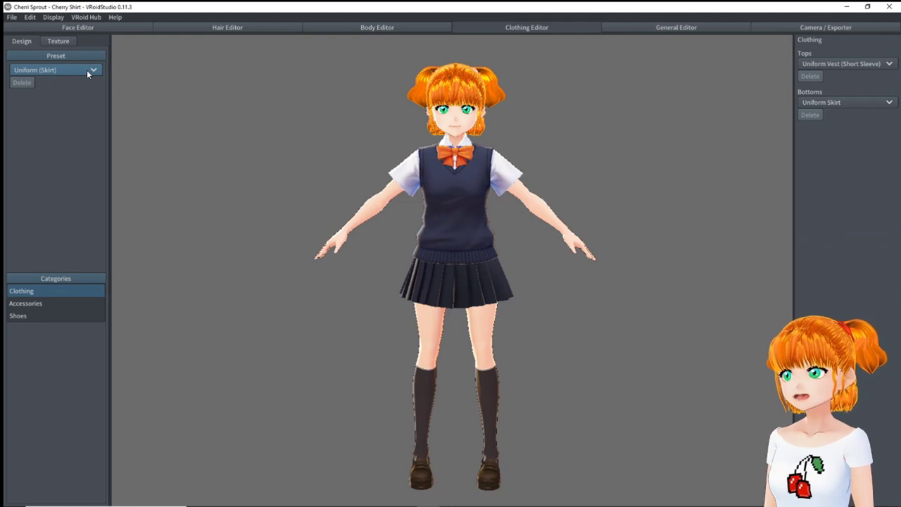
left_click(87, 70)
left_click(60, 105)
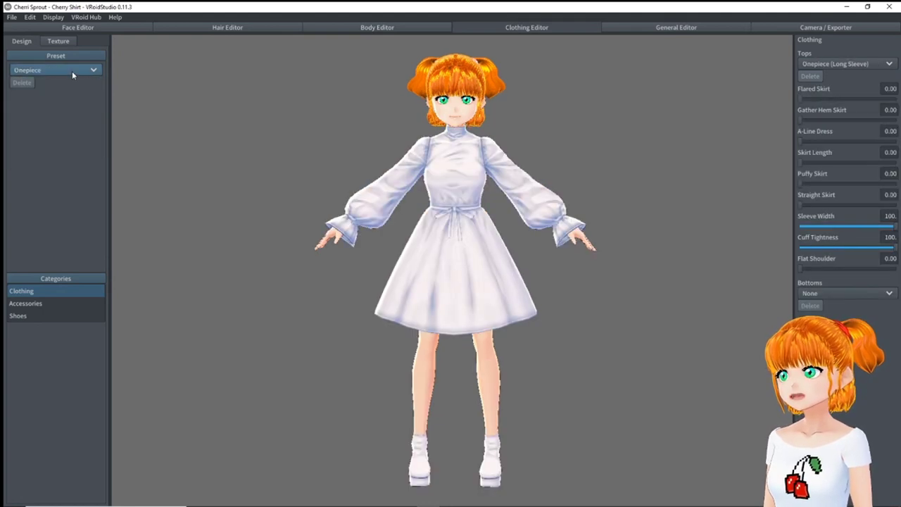
left_click(72, 71)
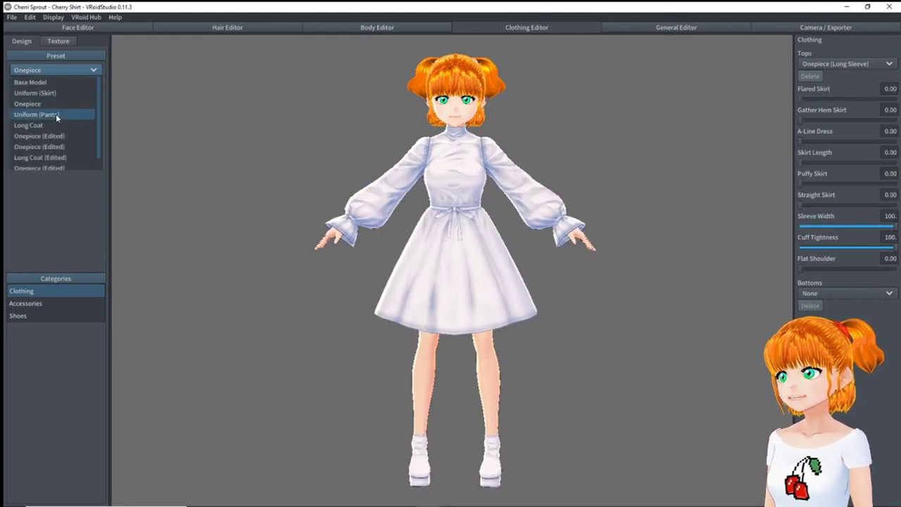
left_click(56, 114)
left_click(67, 71)
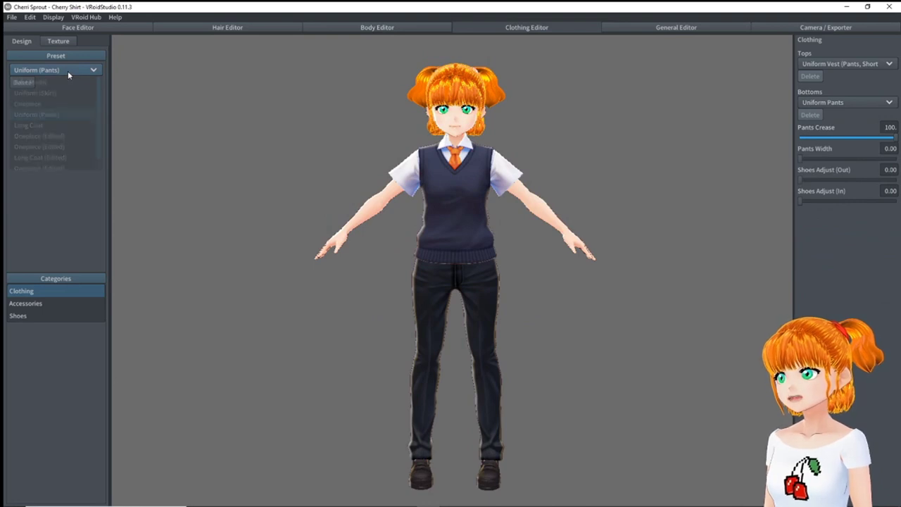
left_click(63, 91)
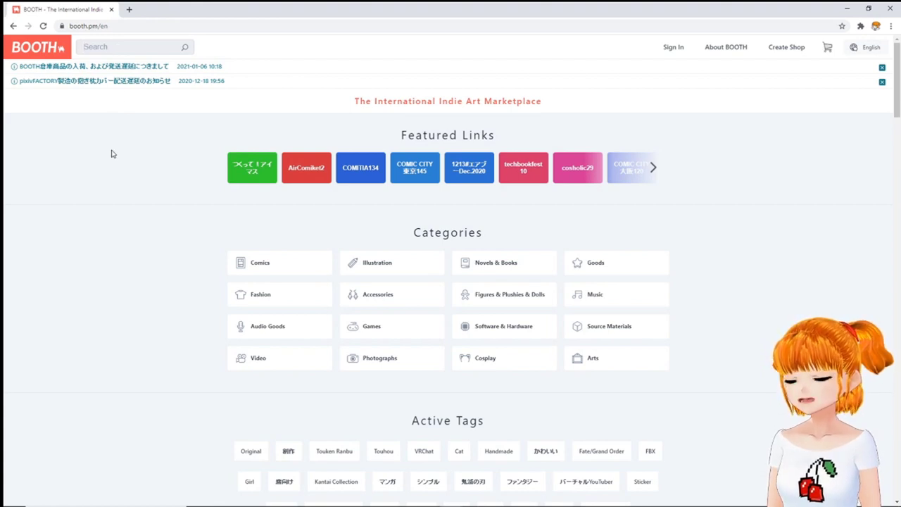
Search BOOTH for 'vroid' and browse the outfit and texture results.
type("vroid")
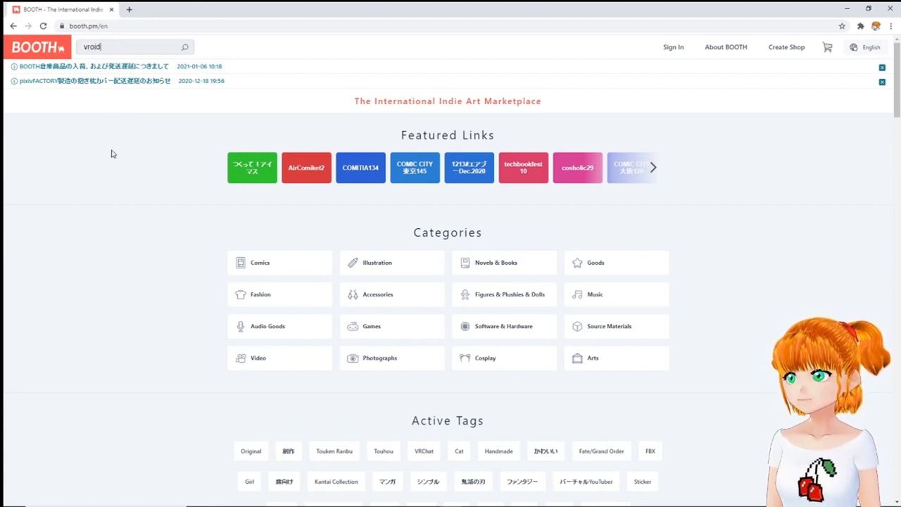
key("Return")
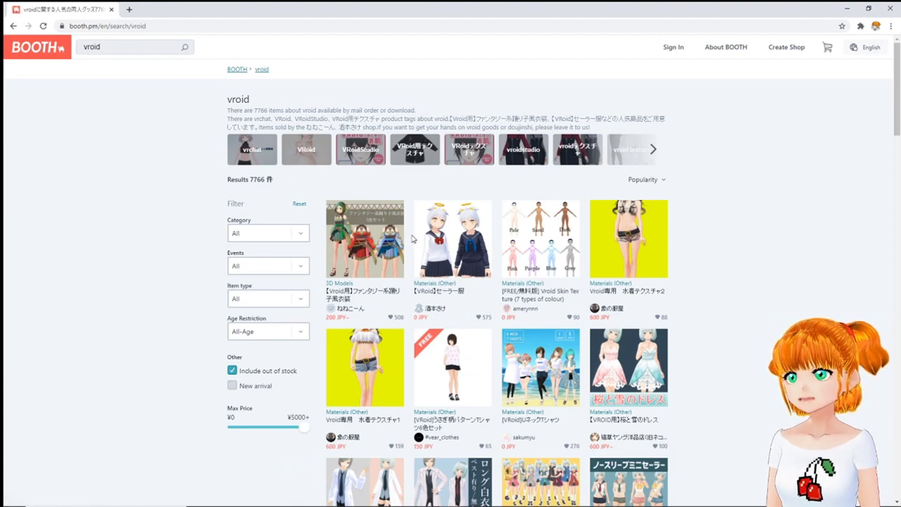
scroll(406, 245, "down", 2)
scroll(406, 245, "down", 1)
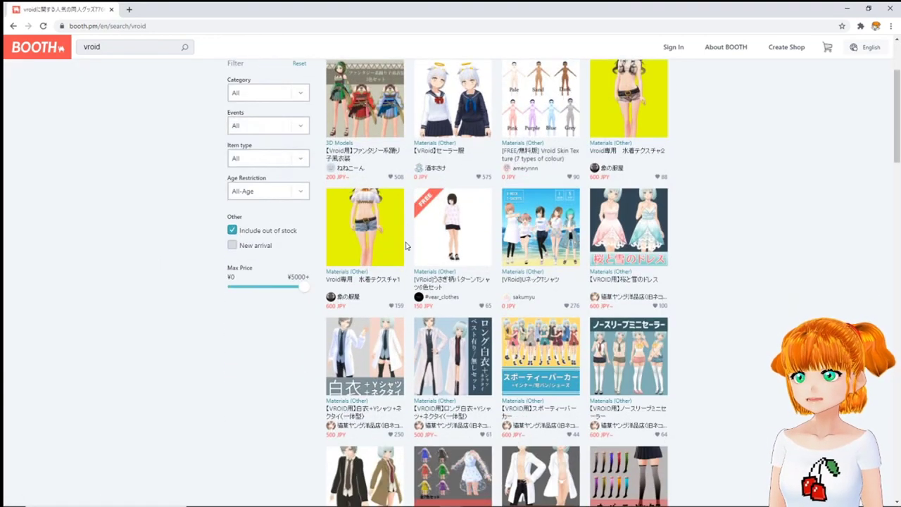
scroll(405, 245, "down", 1)
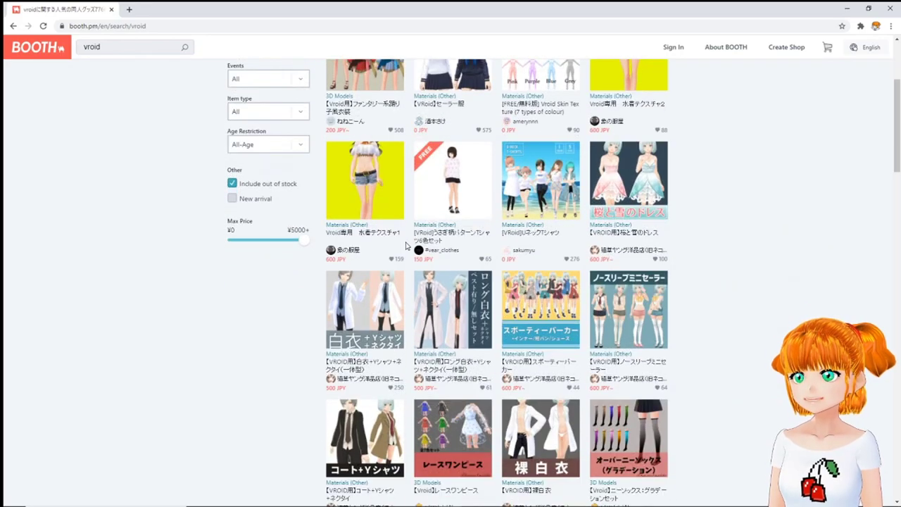
scroll(408, 266, "down", 1)
Scroll further down the results and open the skirt-and-shirt outfit page.
scroll(407, 269, "down", 1)
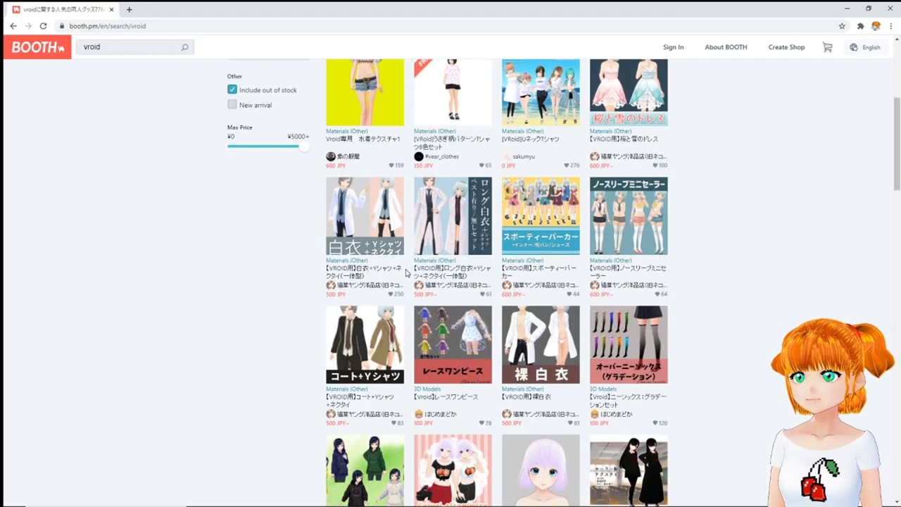
scroll(405, 273, "down", 1)
scroll(406, 274, "down", 3)
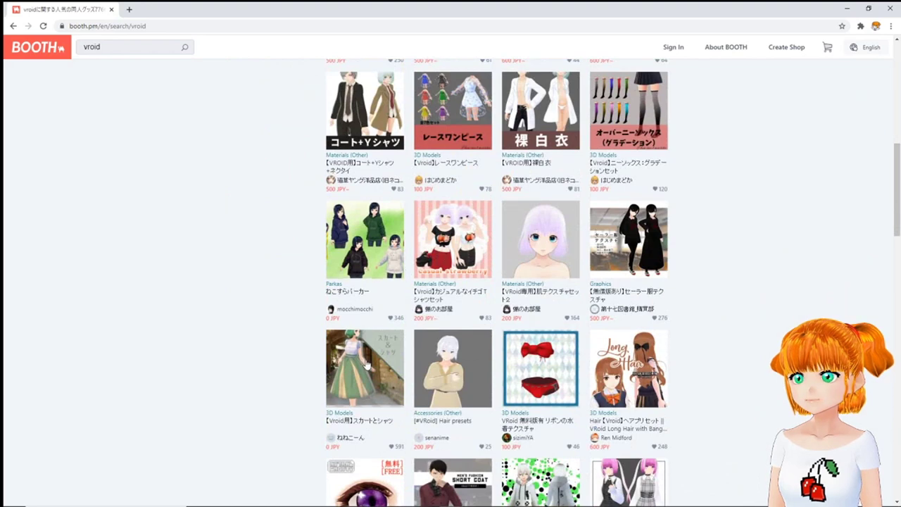
left_click(379, 340)
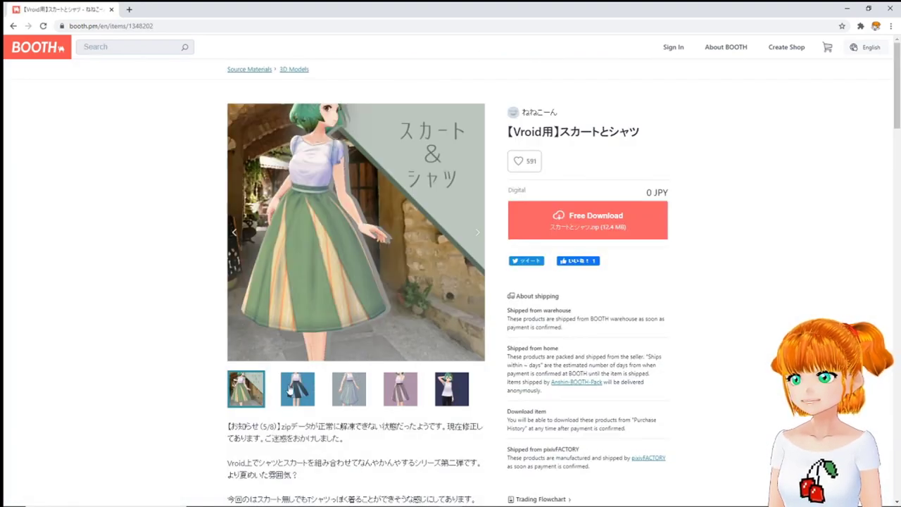
View the outfit's preview images, including the light-skirt and grey-skirt versions.
left_click(289, 395)
left_click(337, 392)
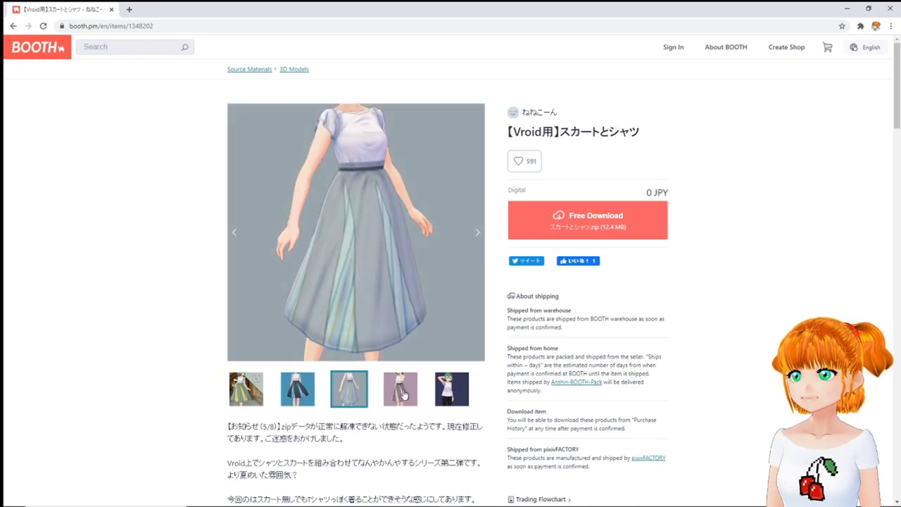
left_click(401, 394)
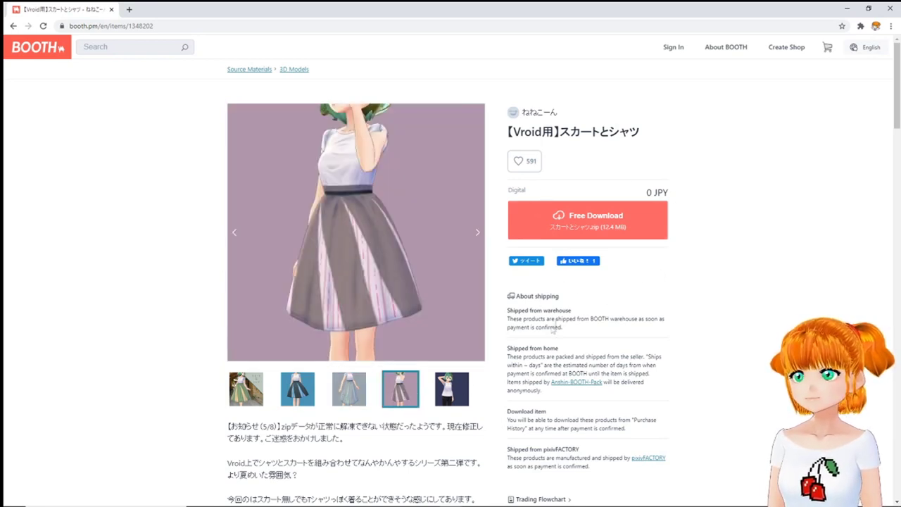
Return to the vroid results, scroll back to the top and open the first product.
key("alt+Left")
scroll(406, 342, "up", 2)
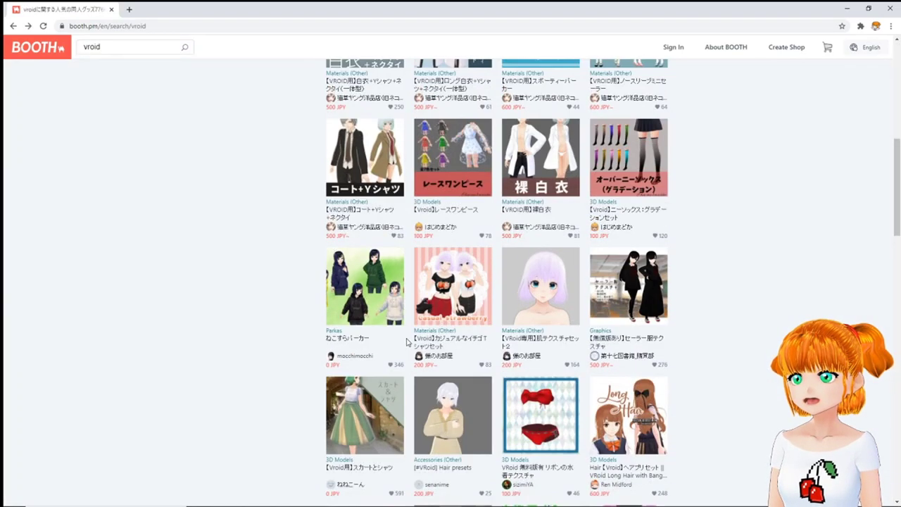
scroll(405, 342, "up", 3)
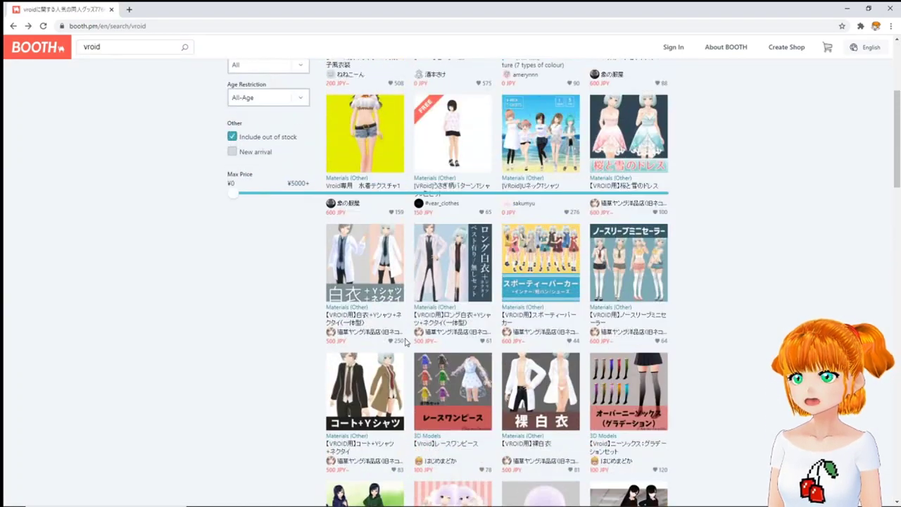
scroll(405, 342, "up", 3)
scroll(407, 342, "up", 1)
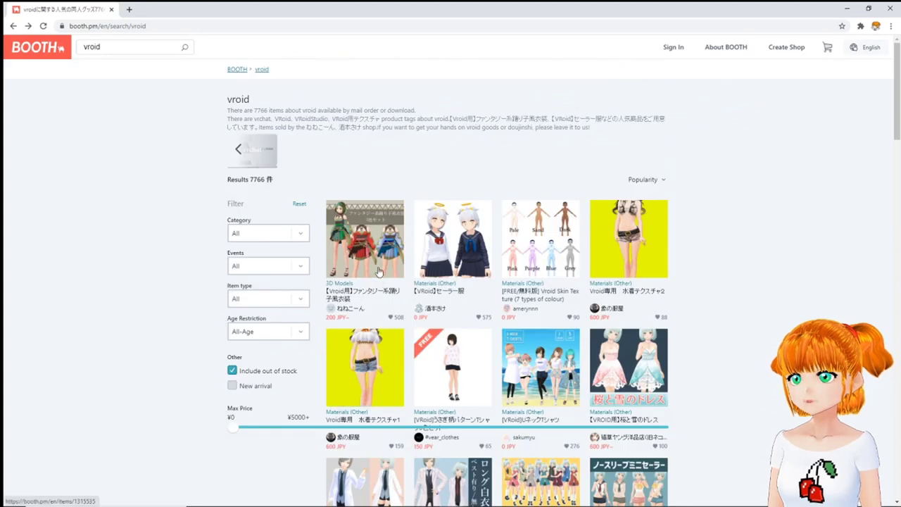
left_click(378, 272)
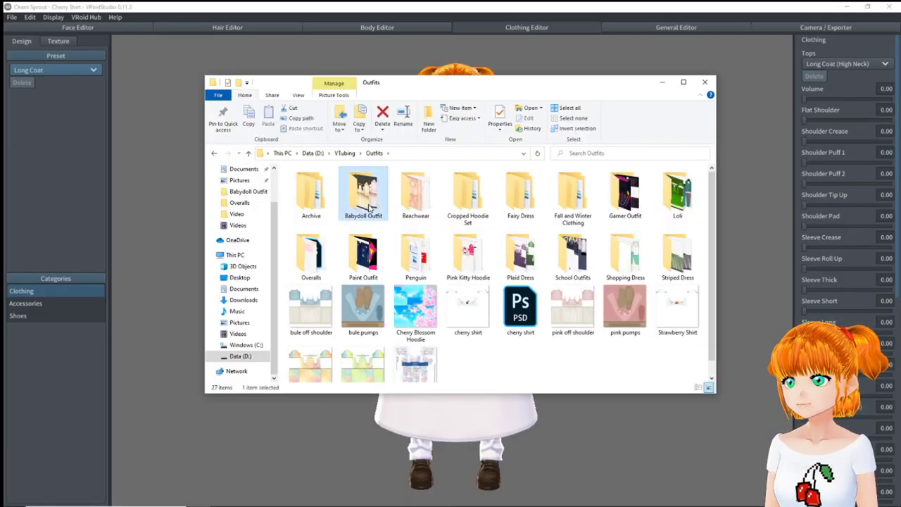
Open the Babydoll Outfit folder, preview its pink texture, then close it and return to VRoid Studio.
double_click(364, 191)
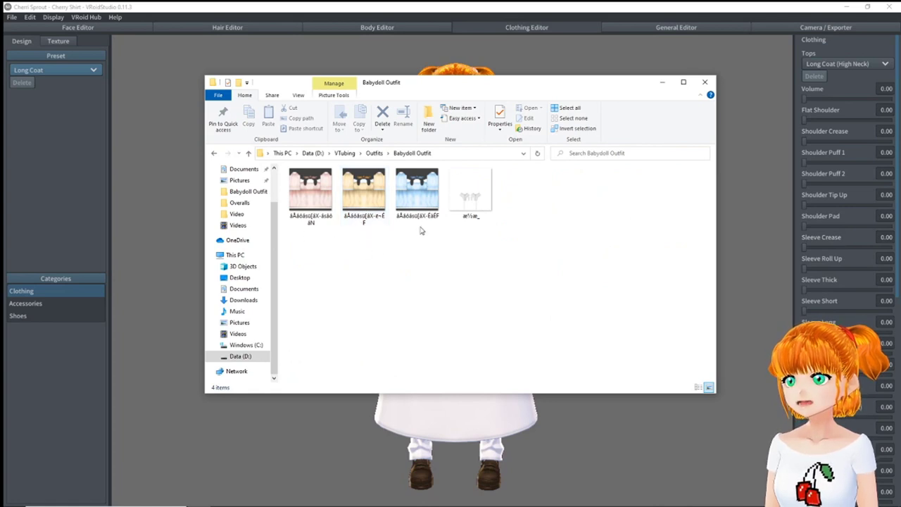
key("Return")
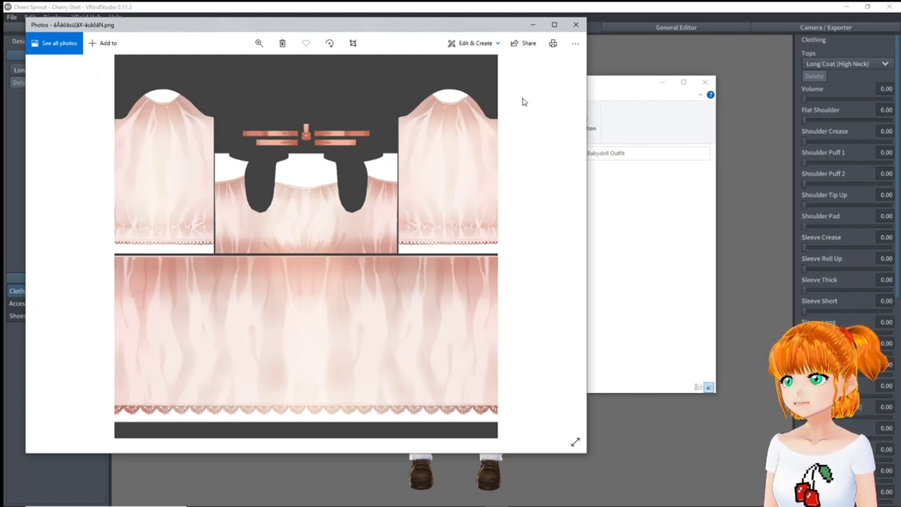
left_click(576, 24)
left_click(331, 56)
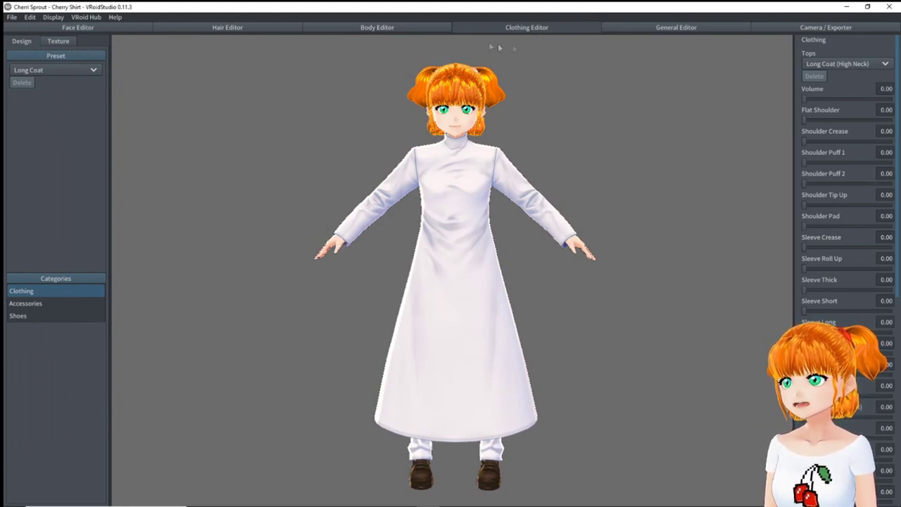
Switch to the Onepiece preset and select its Default Image layer in the texture editor.
left_click(89, 71)
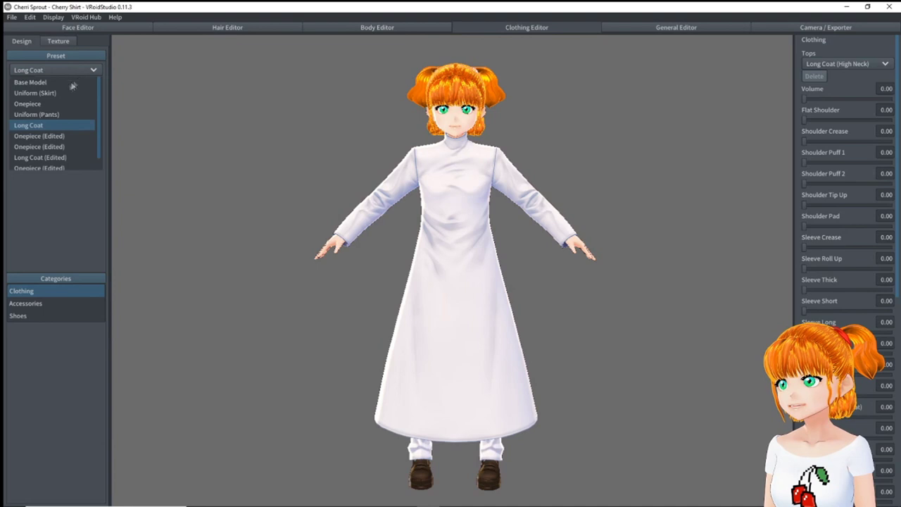
left_click(44, 106)
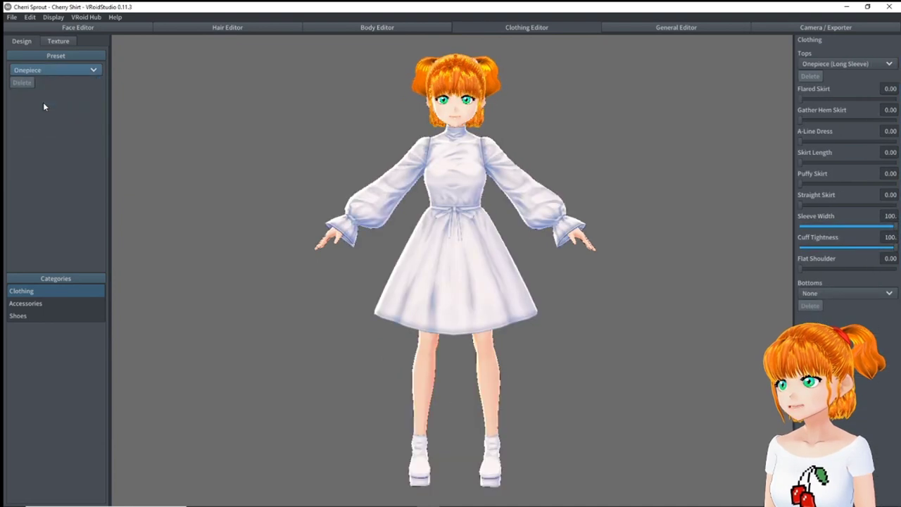
left_click(59, 42)
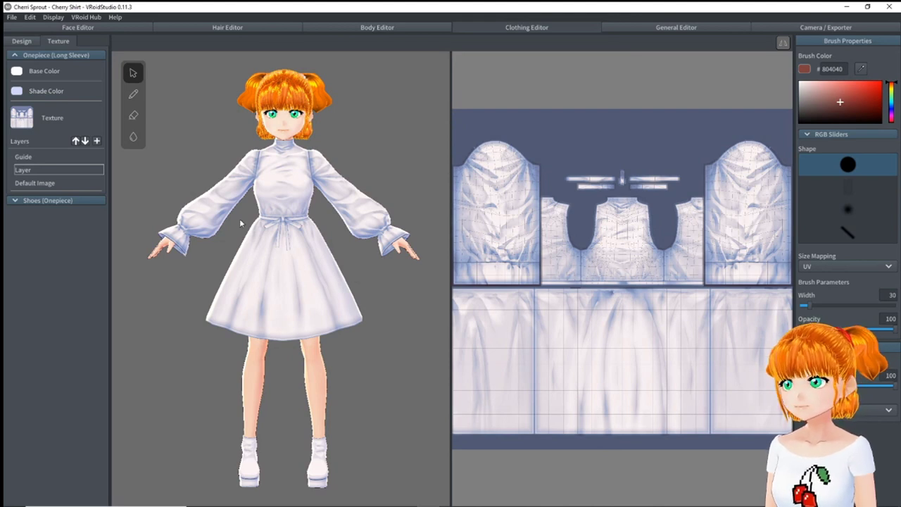
left_click(44, 182)
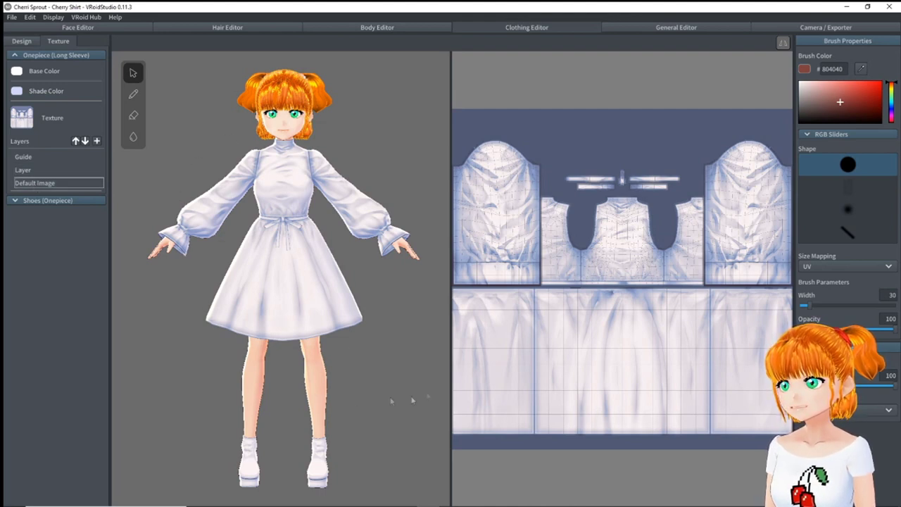
Import the blue texture from Outfits > Babydoll Outfit onto the Onepiece Default Image layer.
right_click(41, 184)
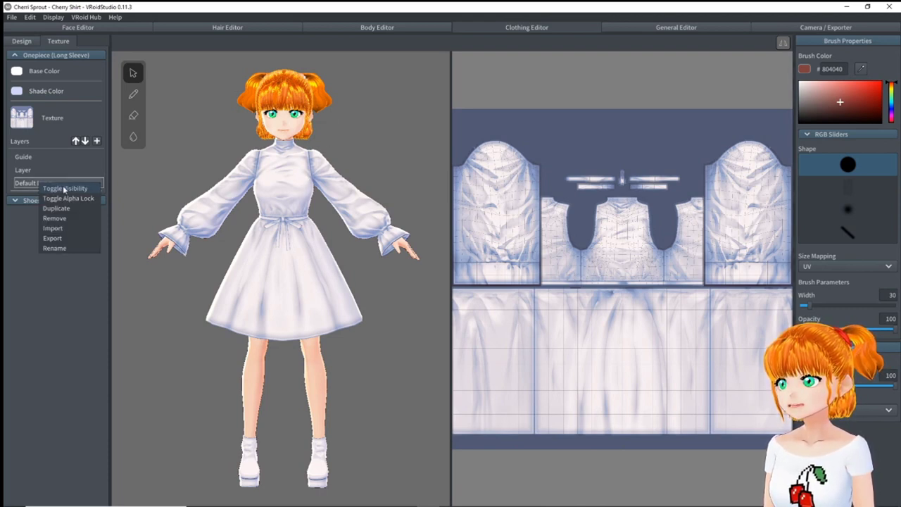
left_click(63, 228)
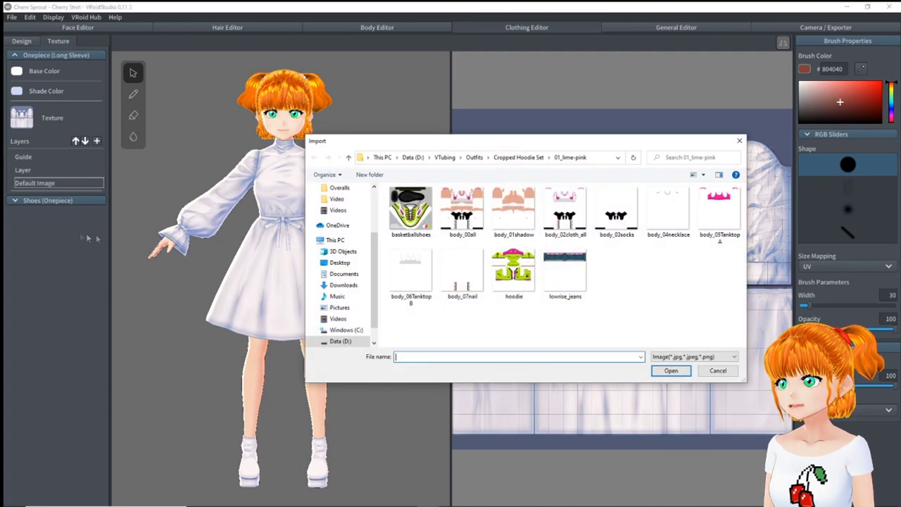
left_click(473, 157)
double_click(462, 211)
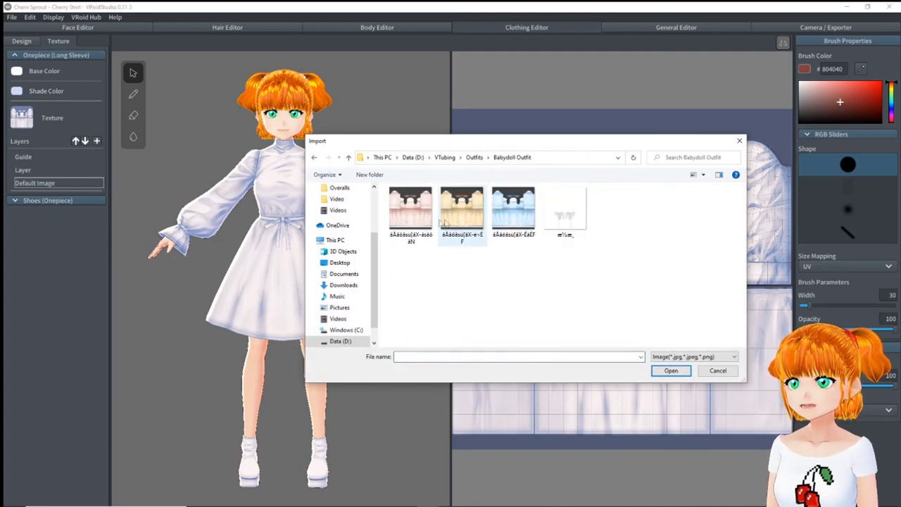
double_click(509, 221)
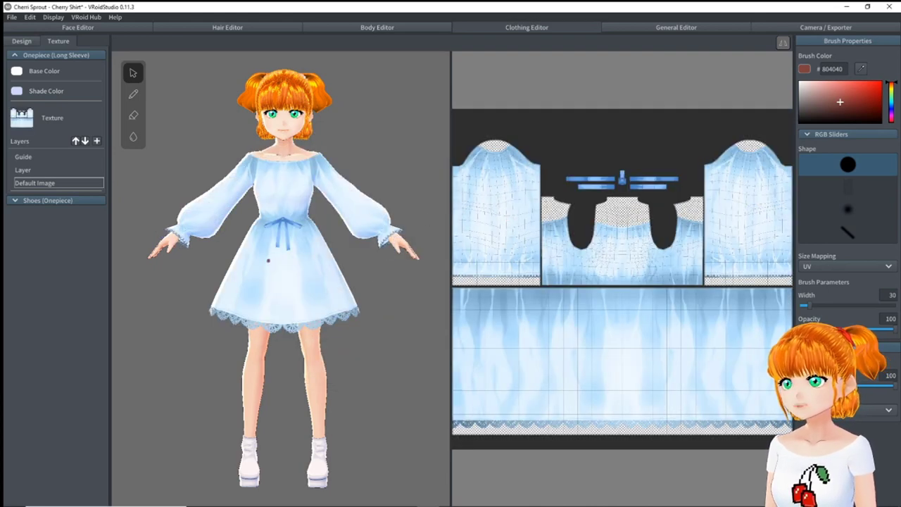
right_click_drag(307, 264, 275, 261)
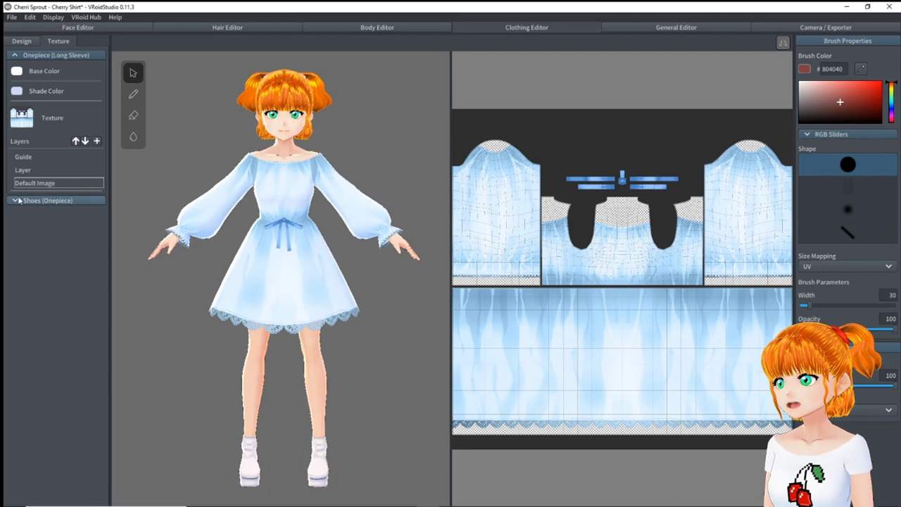
Eyedrop the dress's light blue #AEDCFA as the Shoes (Onepiece) base colour.
left_click(15, 200)
left_click(16, 217)
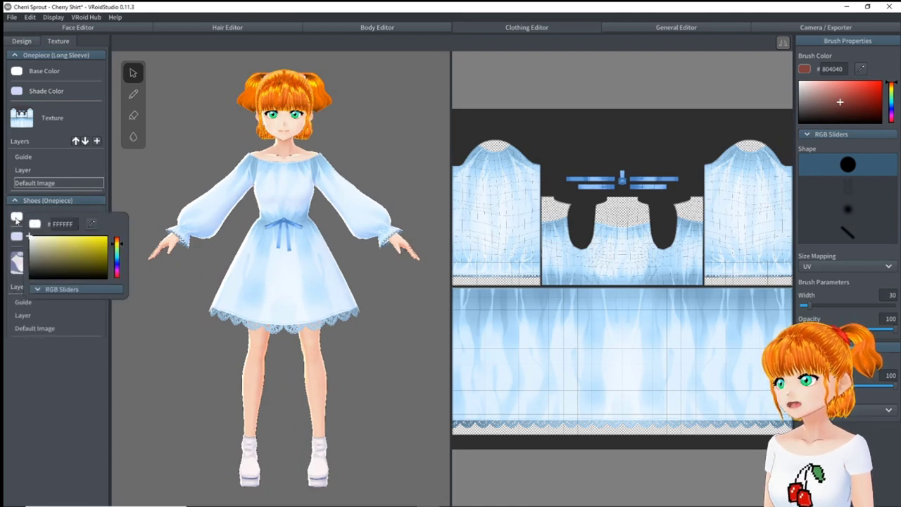
left_click(92, 223)
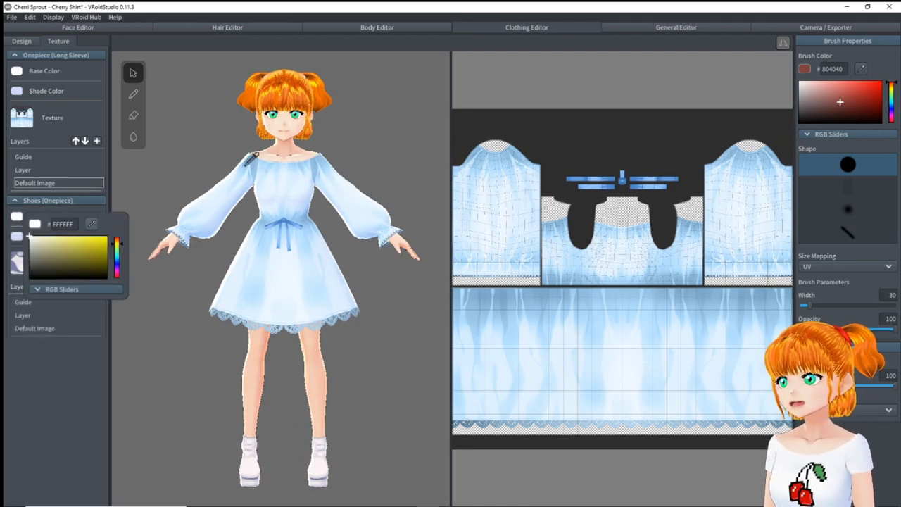
left_click(244, 166)
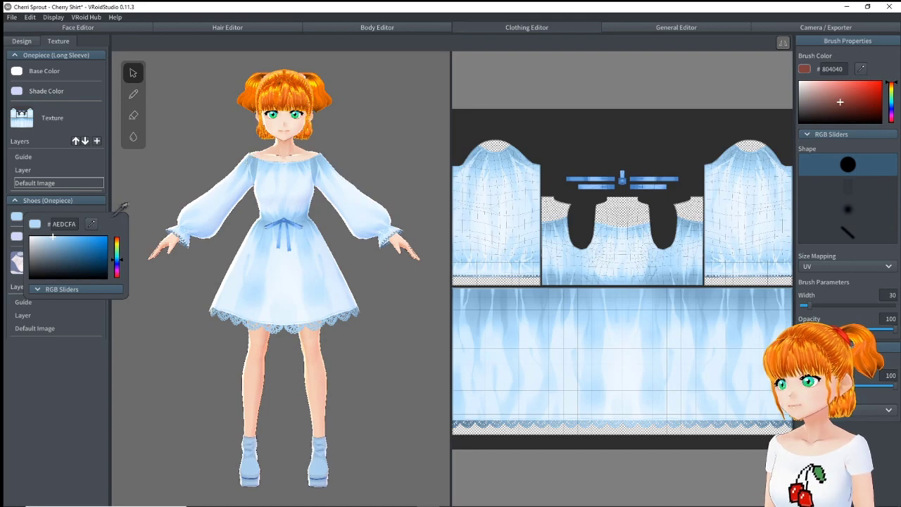
left_click(235, 252)
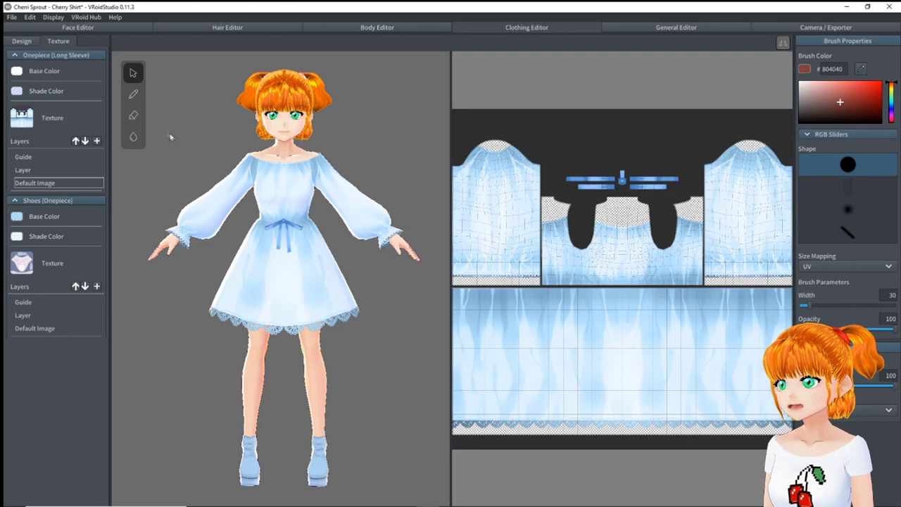
left_click(85, 54)
Dress the avatar in the Uniform (Skirt) preset and open its vest texture for editing.
left_click(22, 41)
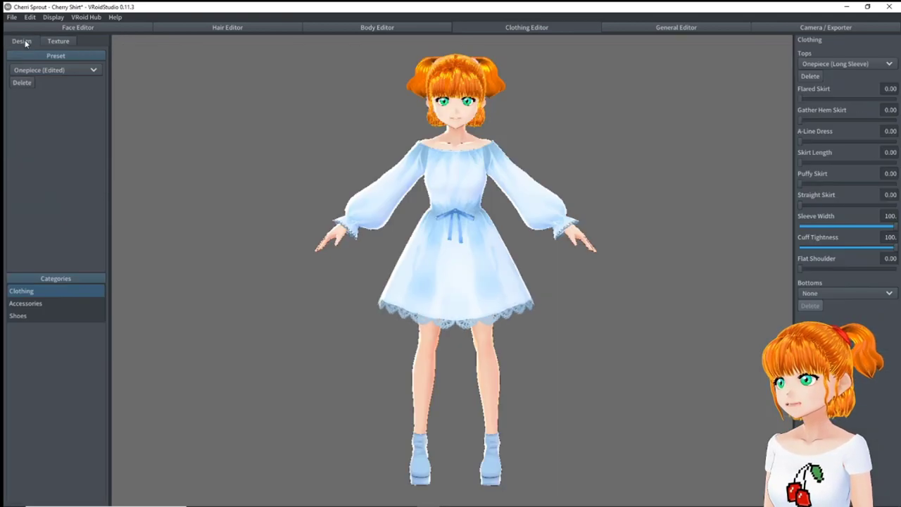
left_click(40, 70)
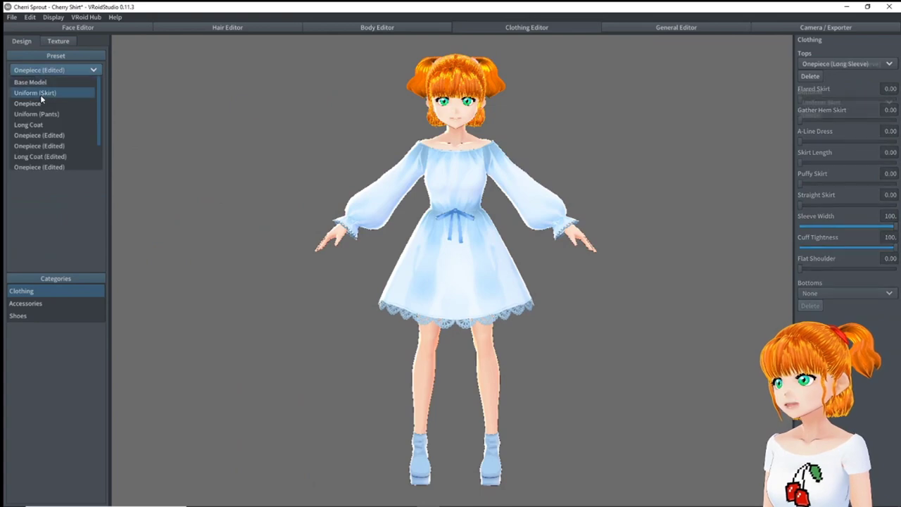
left_click(40, 94)
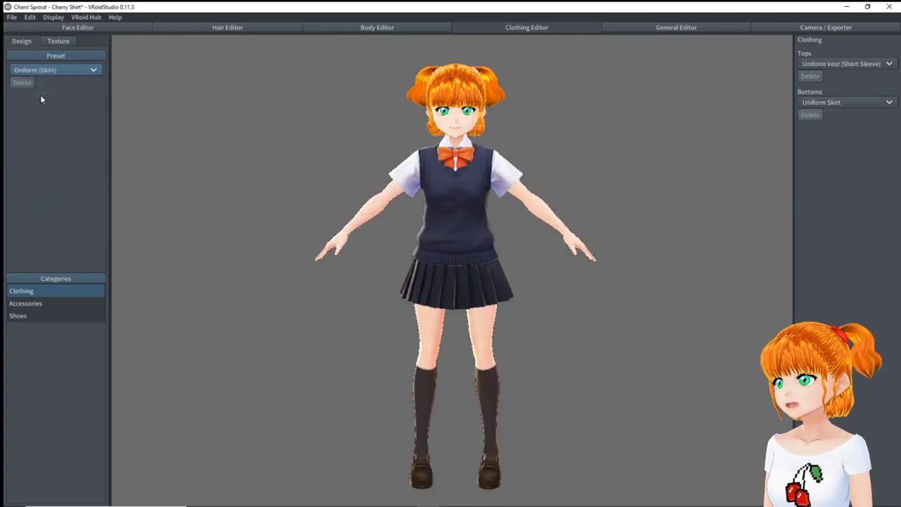
left_click(58, 42)
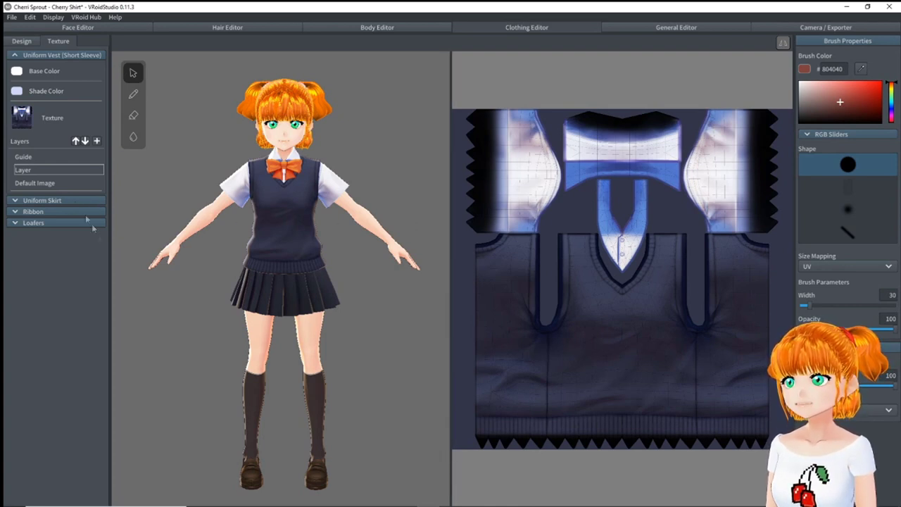
Import a School Outfits sailor texture onto the vest's Default Image layer, then return to Design.
right_click(48, 185)
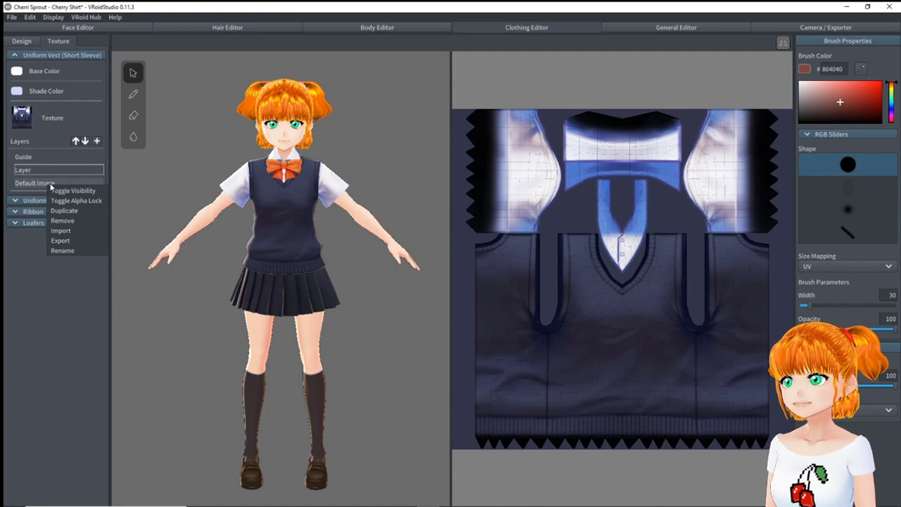
left_click(71, 231)
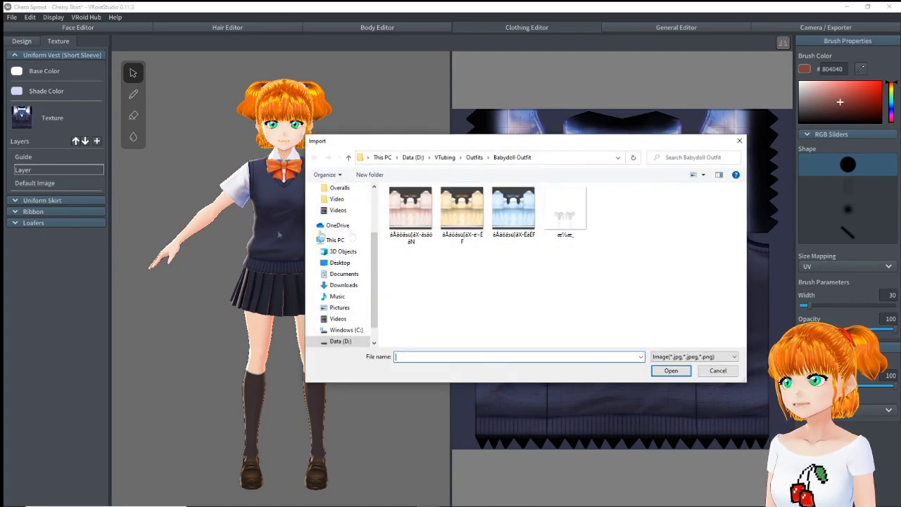
left_click(622, 210)
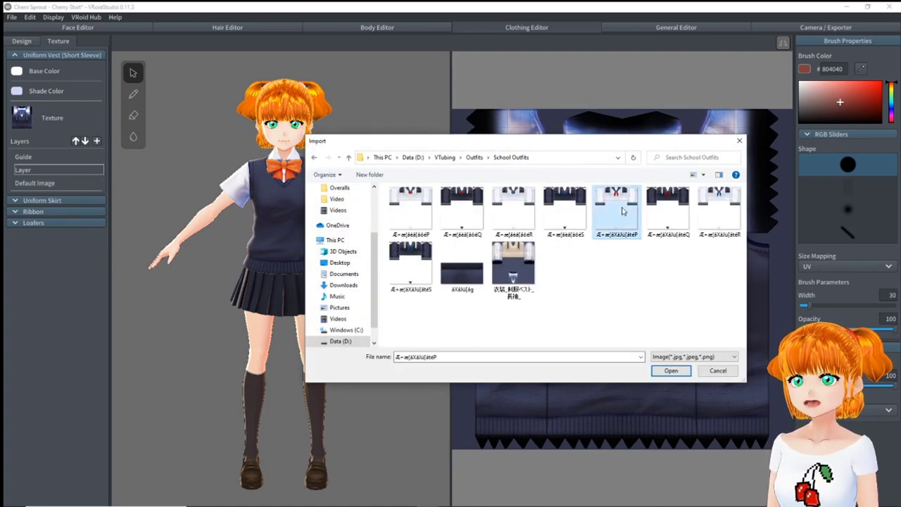
left_click(669, 370)
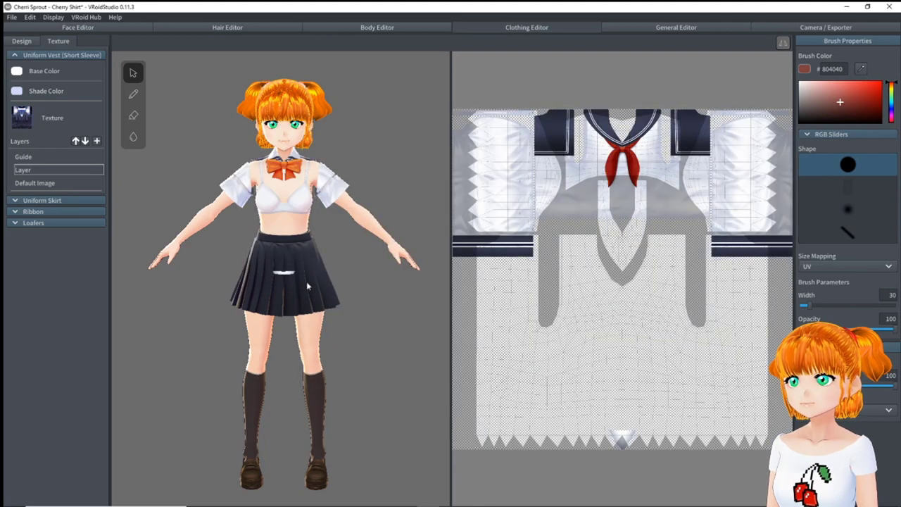
mouse_move(281, 282)
right_mouse_down()
mouse_move(303, 282)
mouse_move(288, 281)
right_mouse_up()
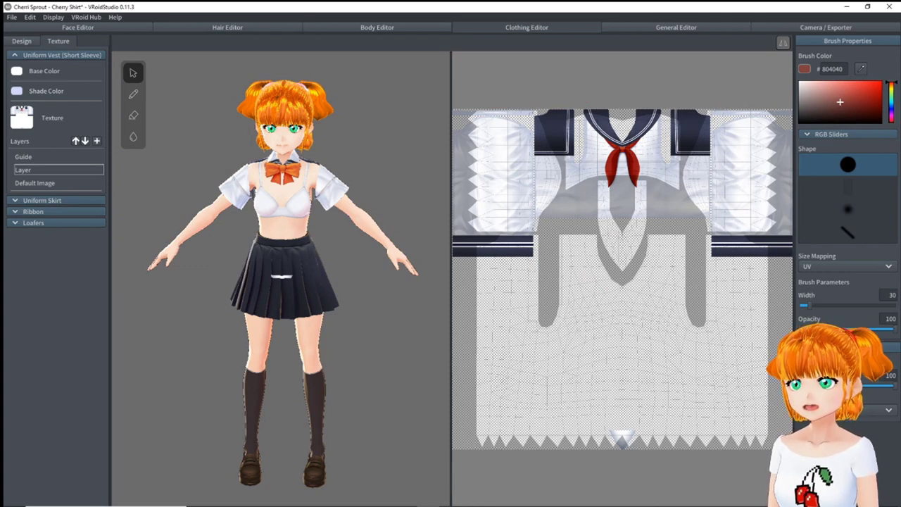
left_click(21, 41)
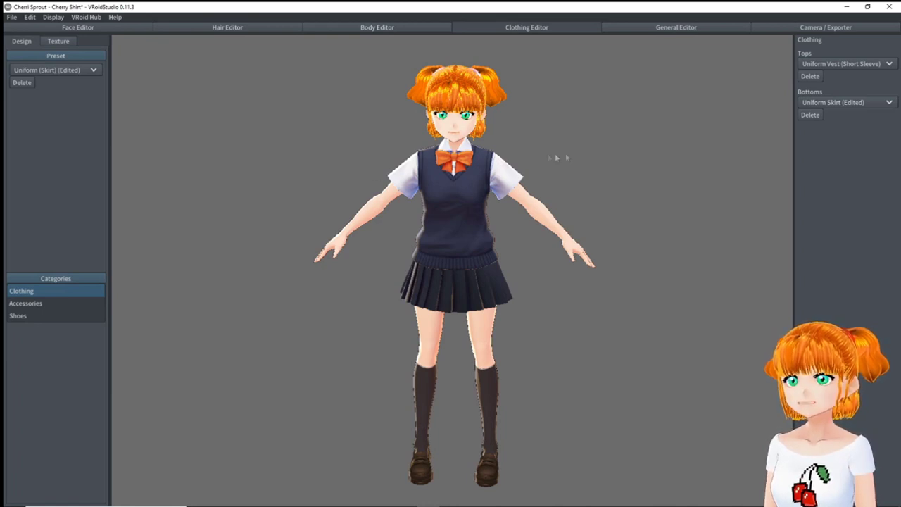
Change the top to Uniform Vest (Long Sleeve) and import the white sailor texture onto it.
left_click(827, 65)
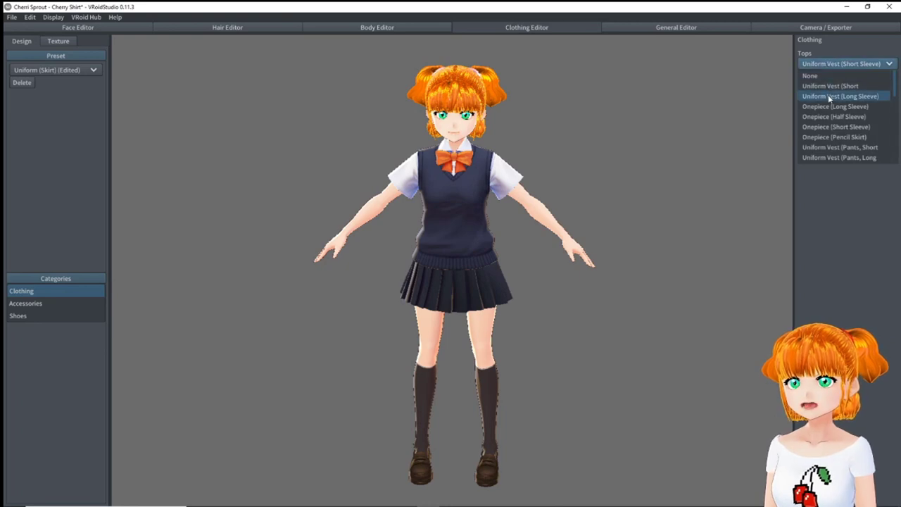
left_click(830, 97)
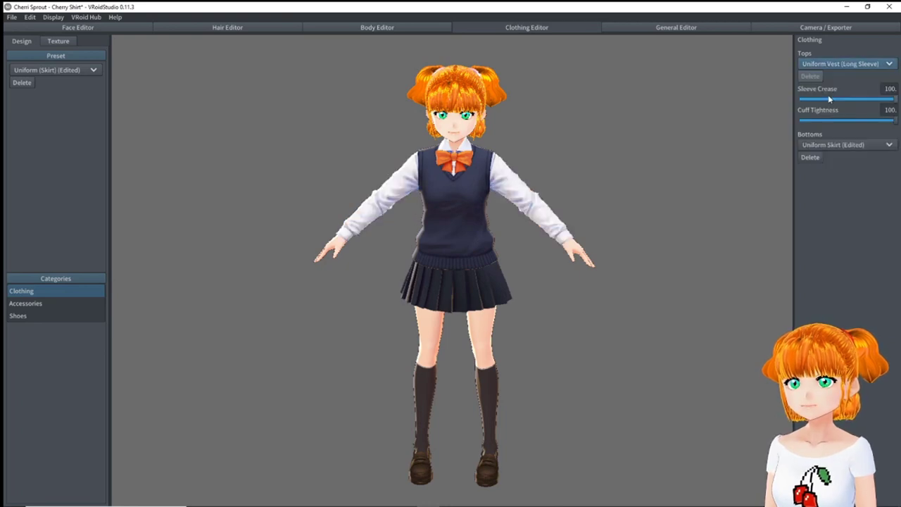
left_click(65, 41)
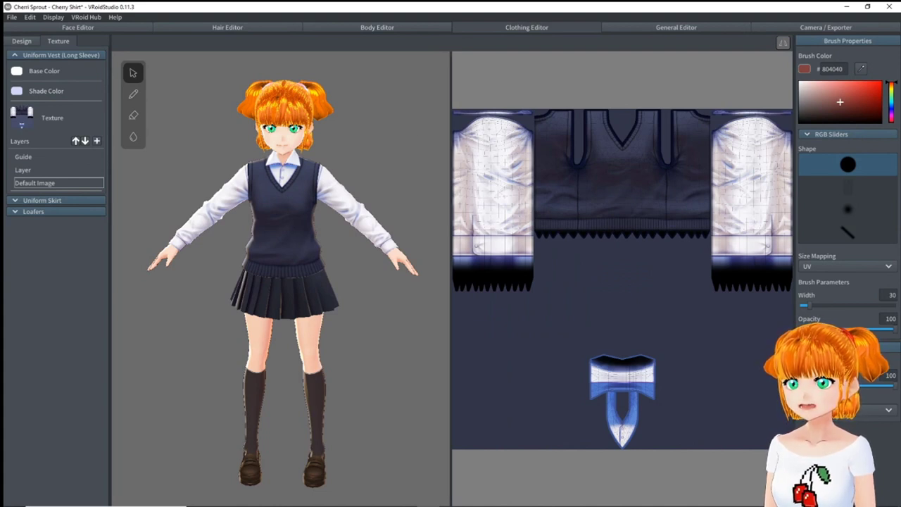
right_click(36, 183)
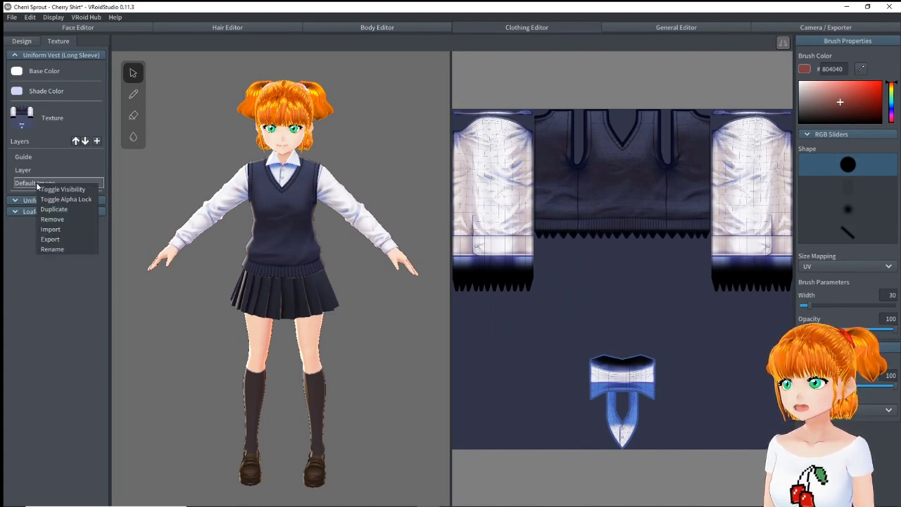
left_click(67, 229)
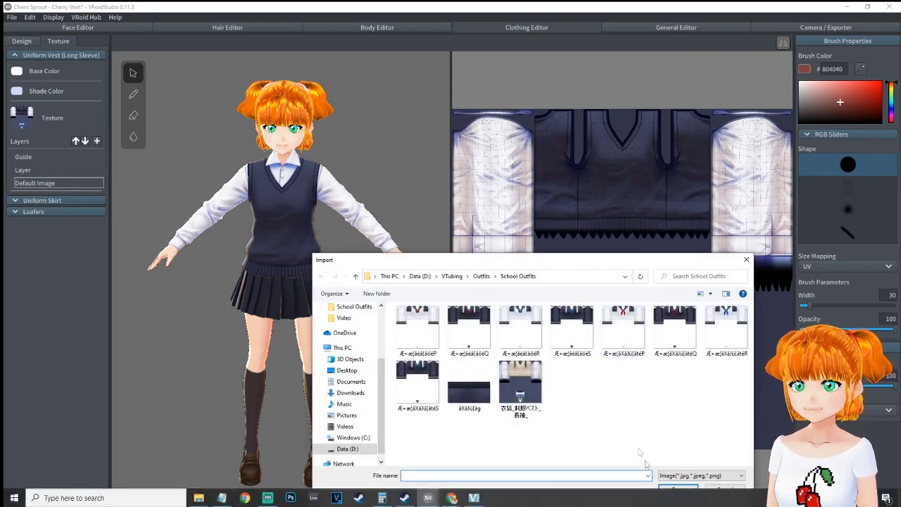
left_click(623, 327)
left_click(680, 492)
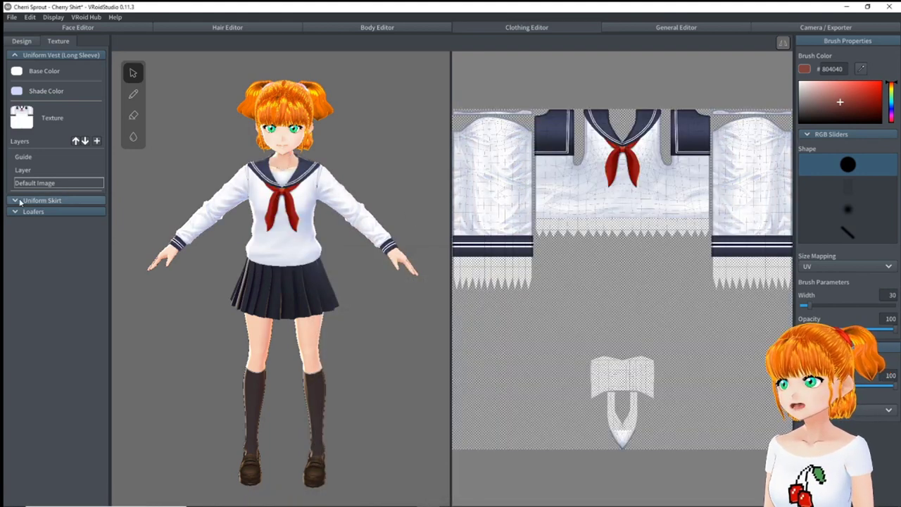
Import the dark navy pleated texture onto the skirt's base image layer, then view the model from the front.
left_click(43, 201)
left_click(22, 328)
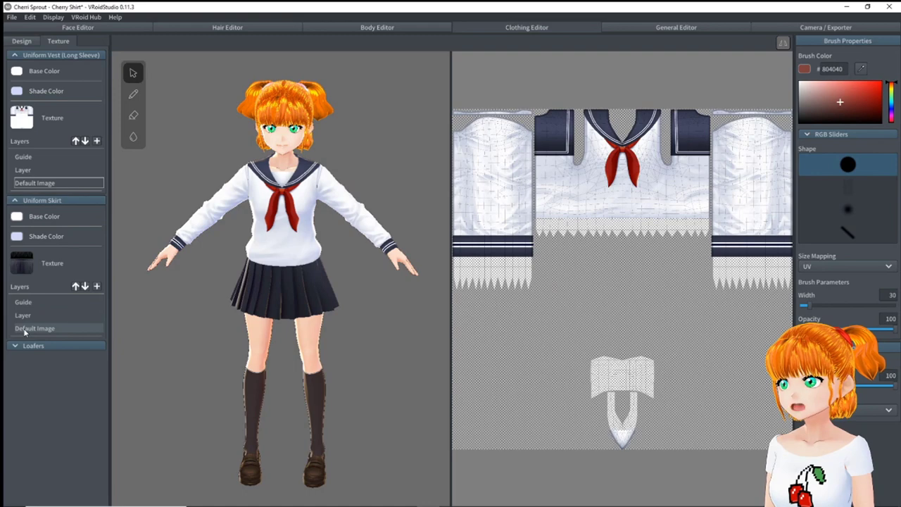
right_click(24, 333)
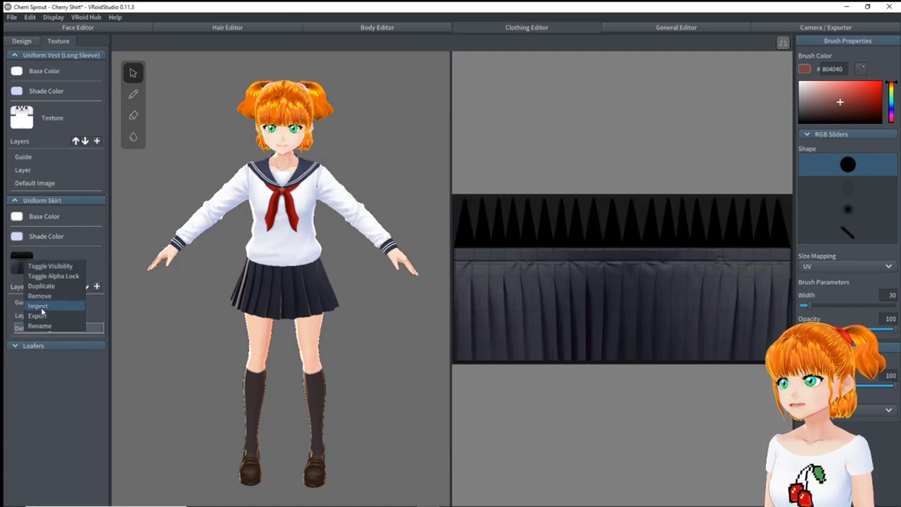
left_click(38, 305)
left_click(469, 386)
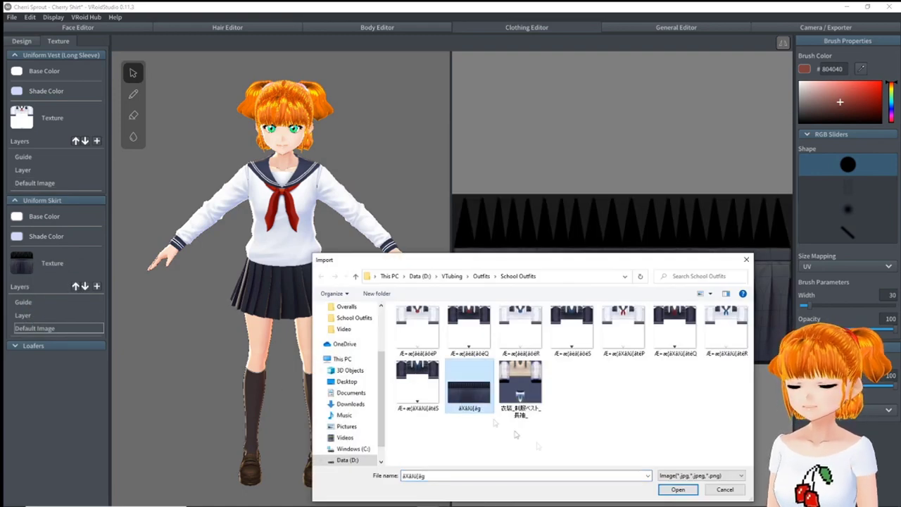
left_click(678, 489)
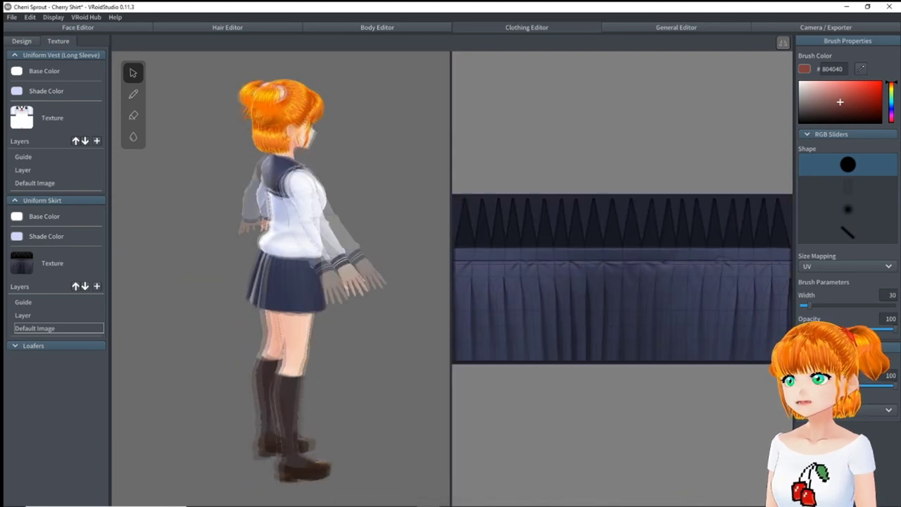
right_click_drag(303, 159, 358, 159)
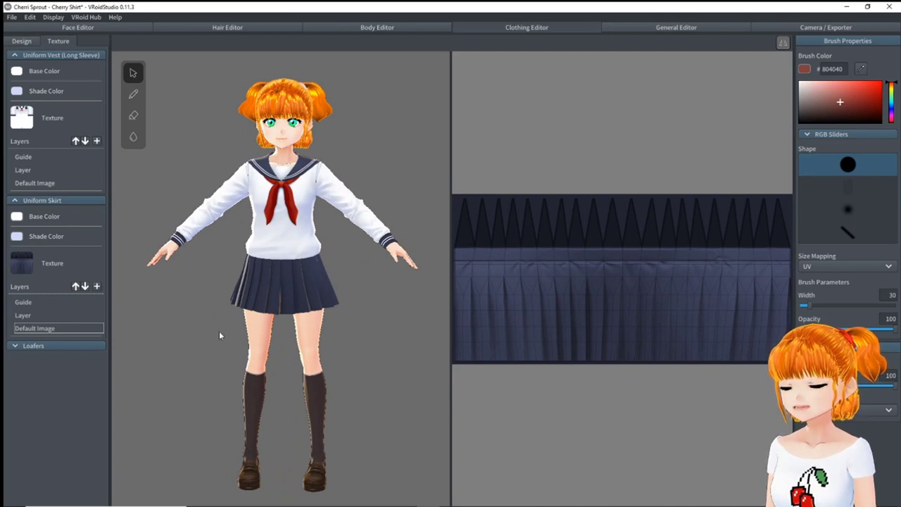
Dress the avatar in the Onepiece clothing preset.
left_click(23, 42)
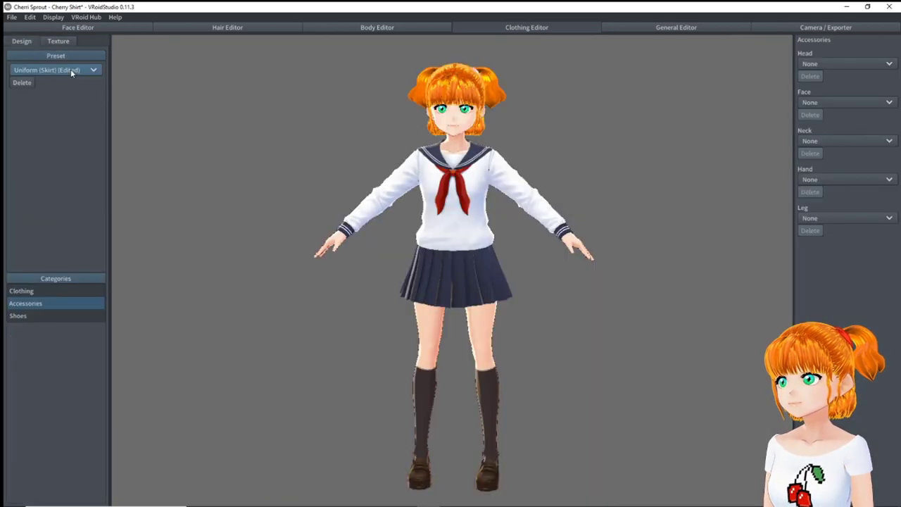
left_click(70, 69)
left_click(57, 103)
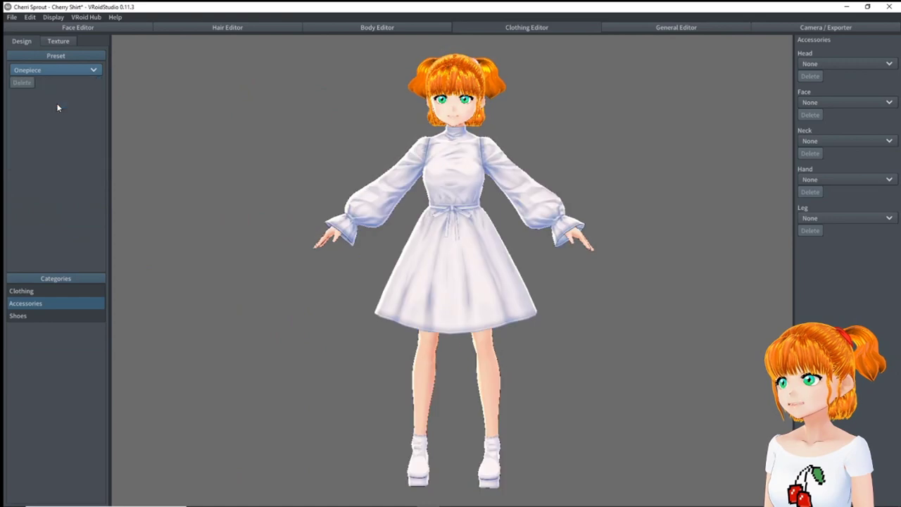
Import the green dress texture onto the onepiece's Default Image layer.
left_click(61, 41)
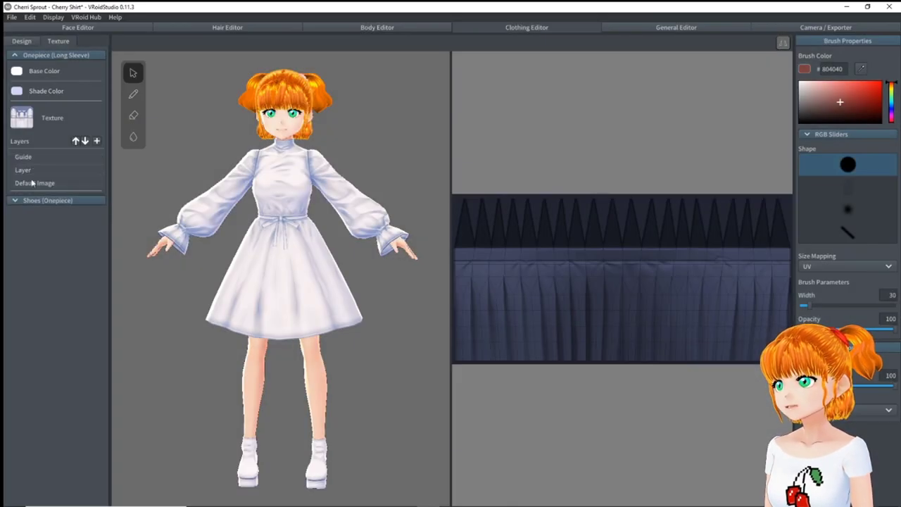
left_click(32, 184)
right_click(32, 184)
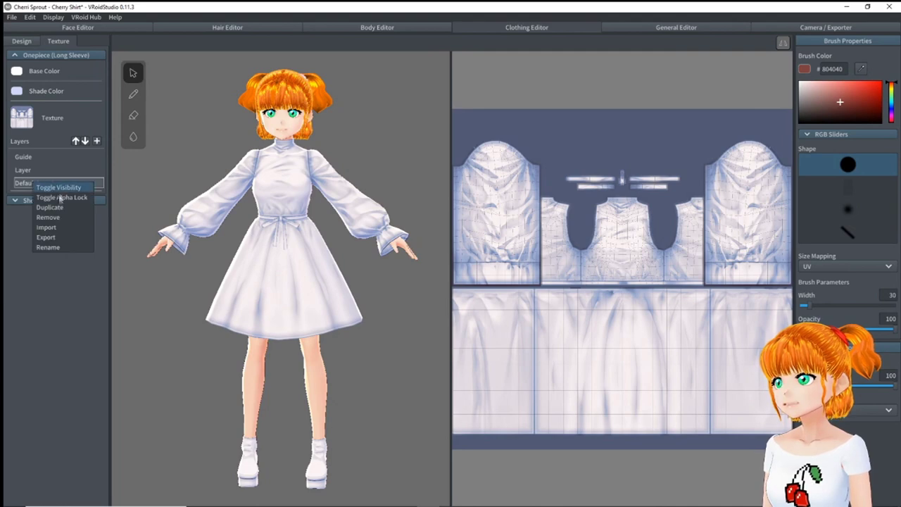
left_click(54, 227)
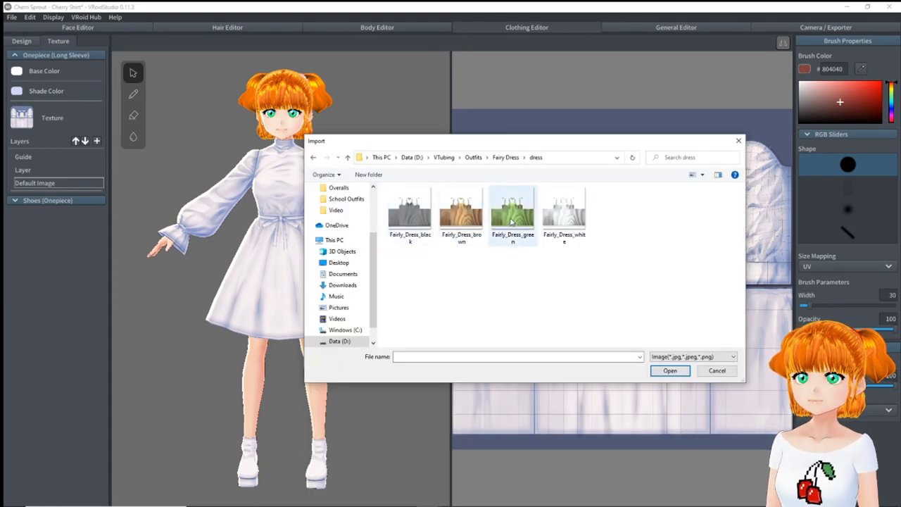
double_click(512, 221)
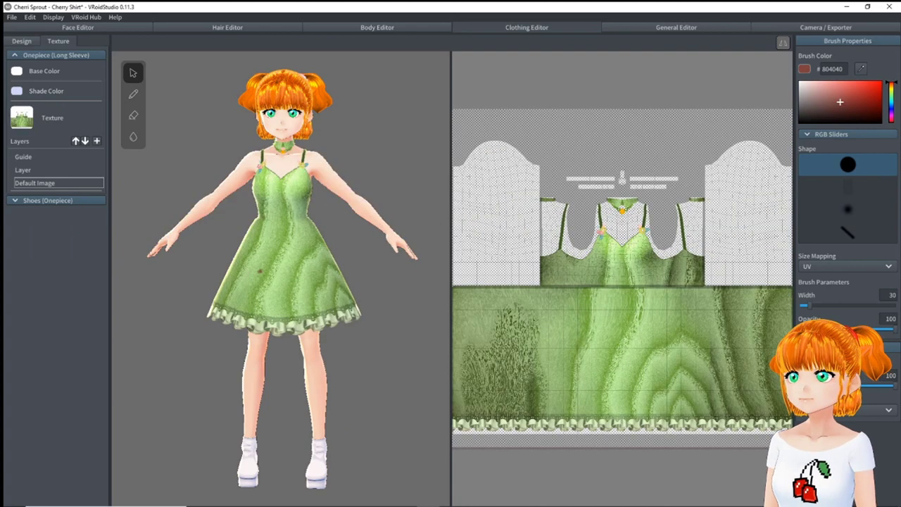
right_click_drag(261, 271, 270, 271)
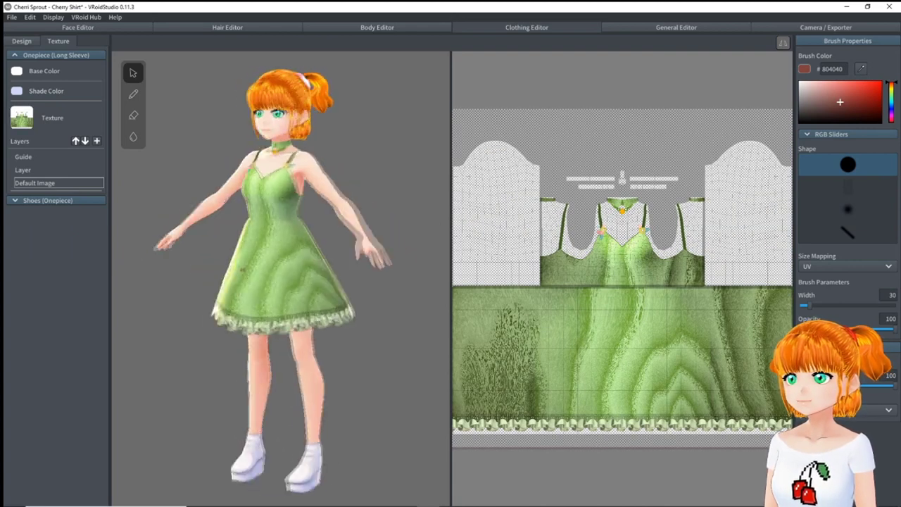
Import cardigan_green onto the upper layer as a pale-green cardigan over the dress.
right_click(43, 173)
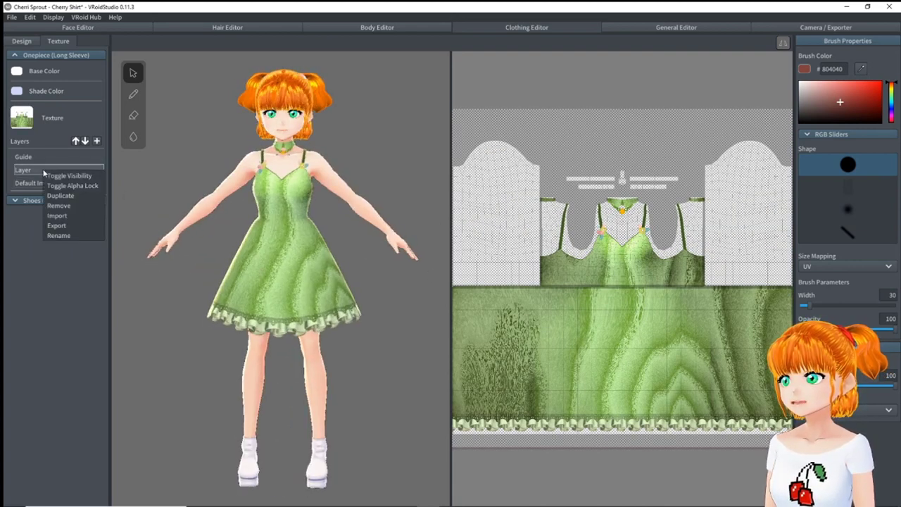
left_click(58, 215)
left_click(503, 159)
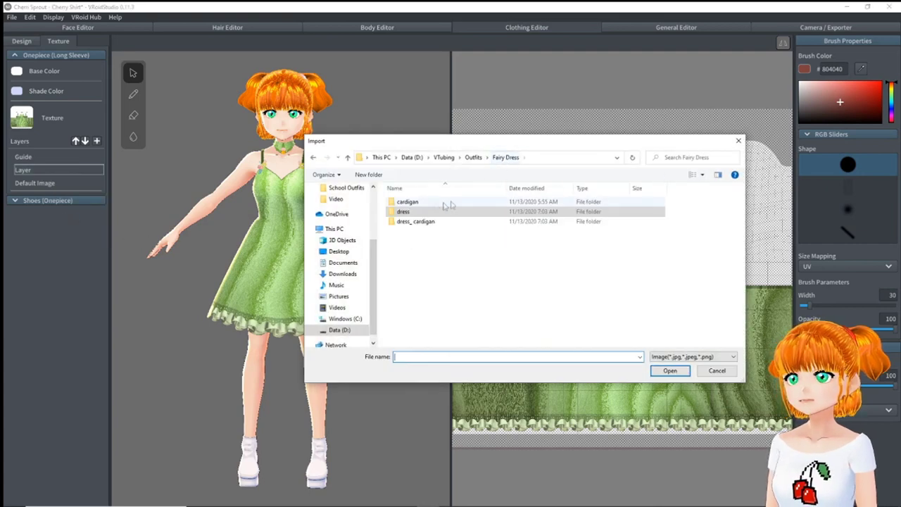
double_click(447, 202)
left_click(513, 210)
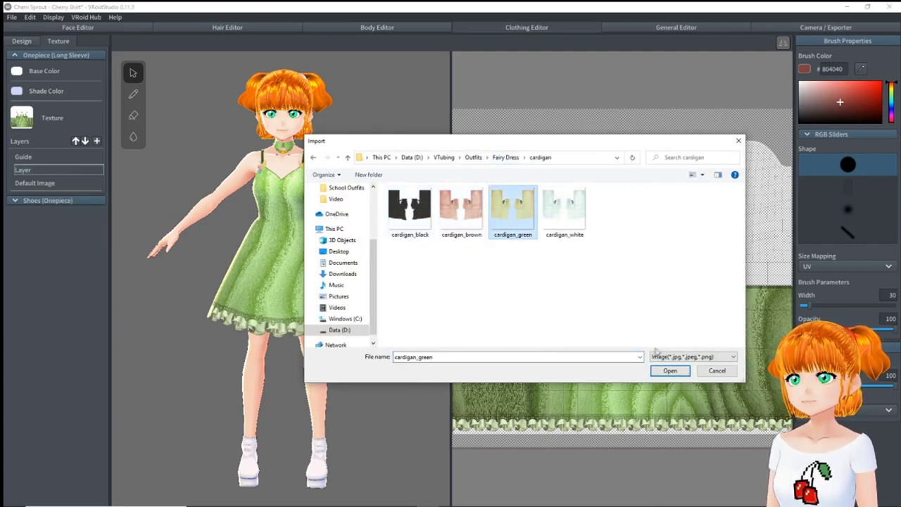
left_click(665, 371)
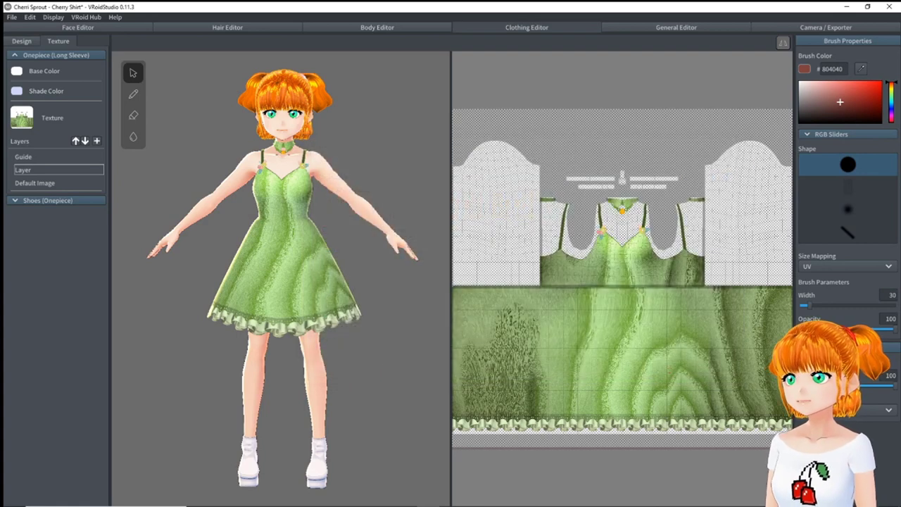
right_click_drag(285, 270, 267, 272)
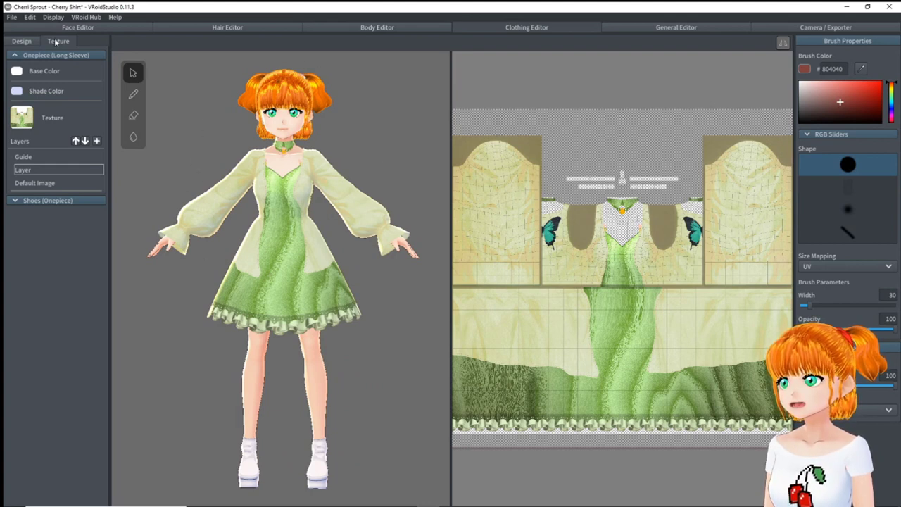
Dress the avatar in the Long Coat clothing preset.
left_click(24, 44)
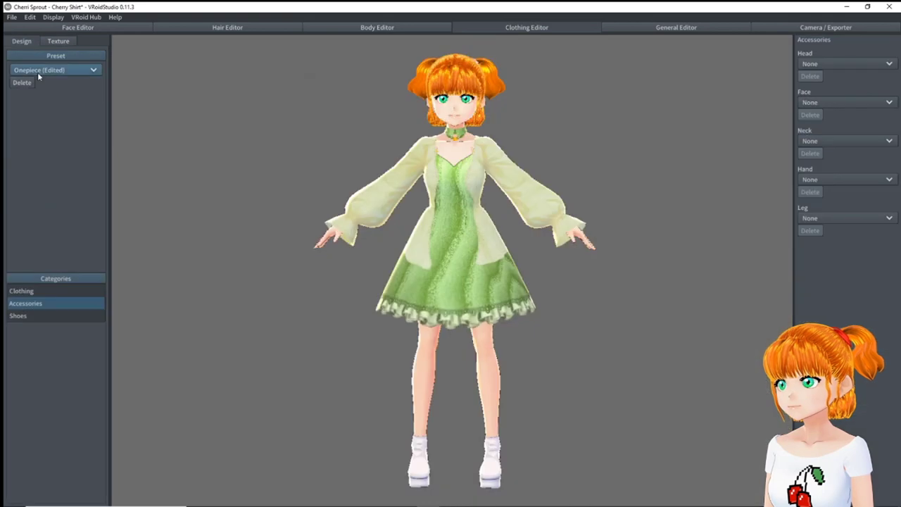
left_click(38, 72)
left_click(30, 124)
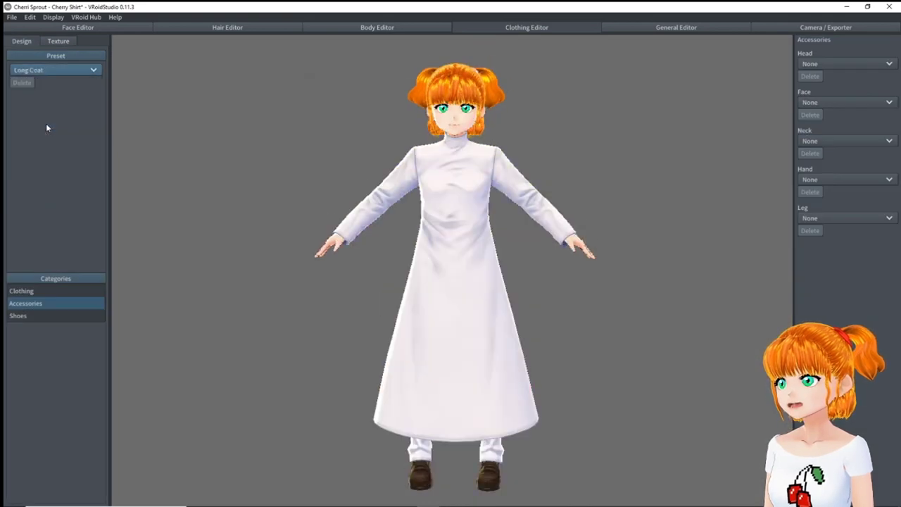
left_click(62, 41)
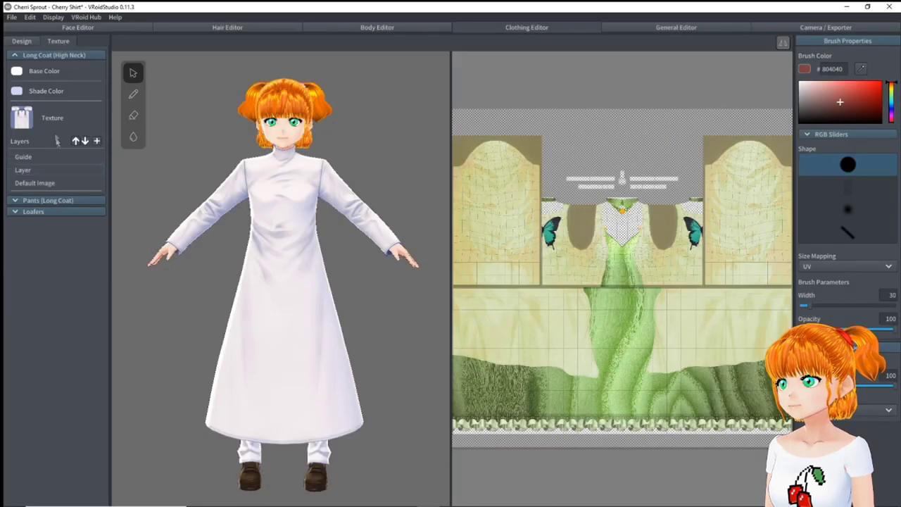
Browse to the Overalls folder for the coat texture and open the setup1 guide image.
left_click(48, 185)
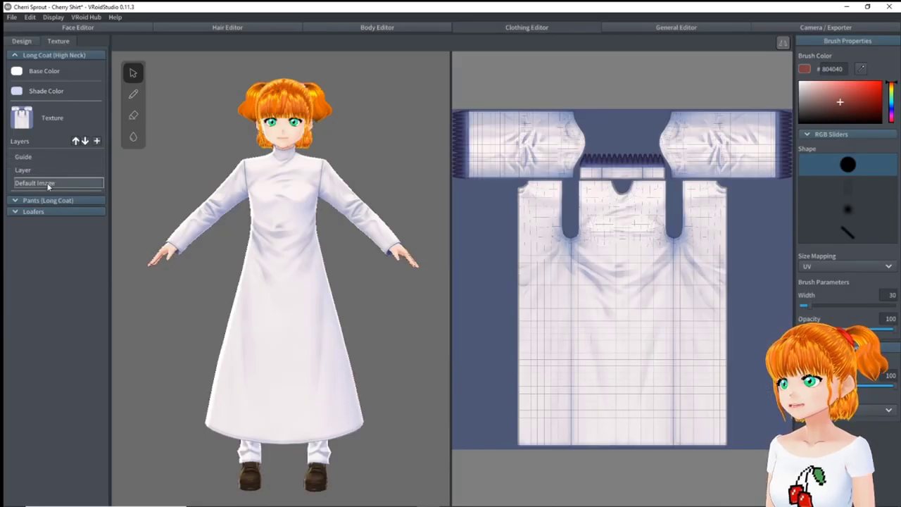
double_click(48, 185)
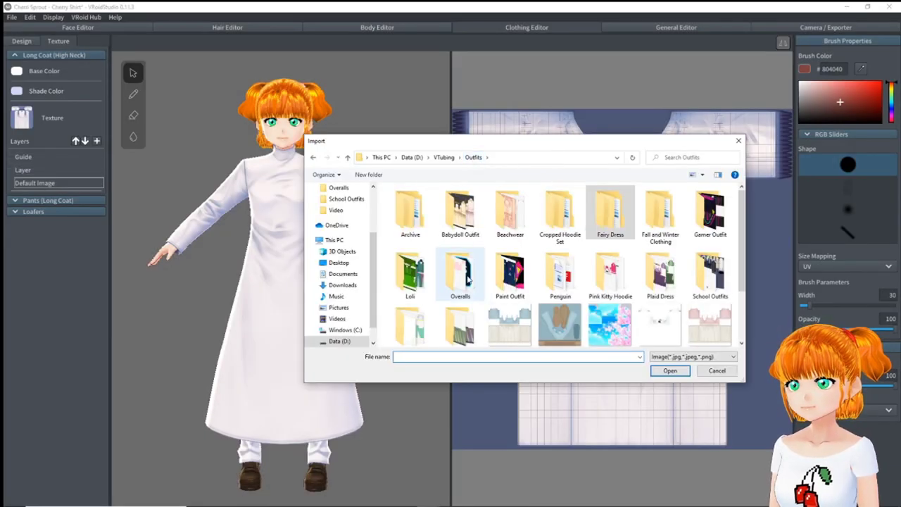
double_click(462, 279)
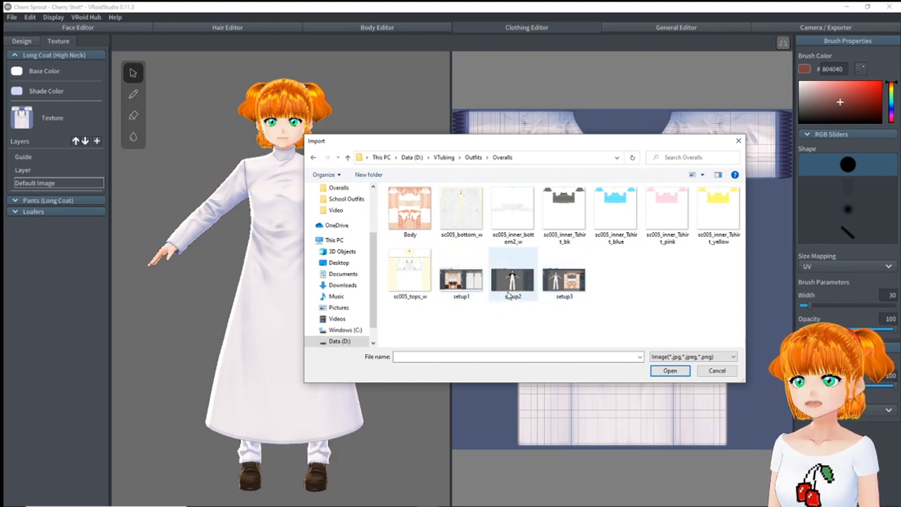
double_click(458, 282)
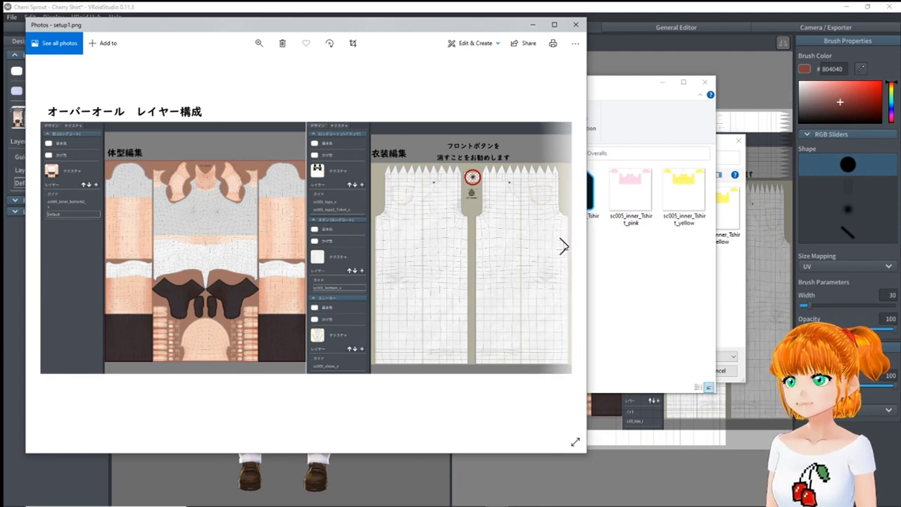
View the next overalls setup guide image, setup2, in Photos.
left_click(563, 245)
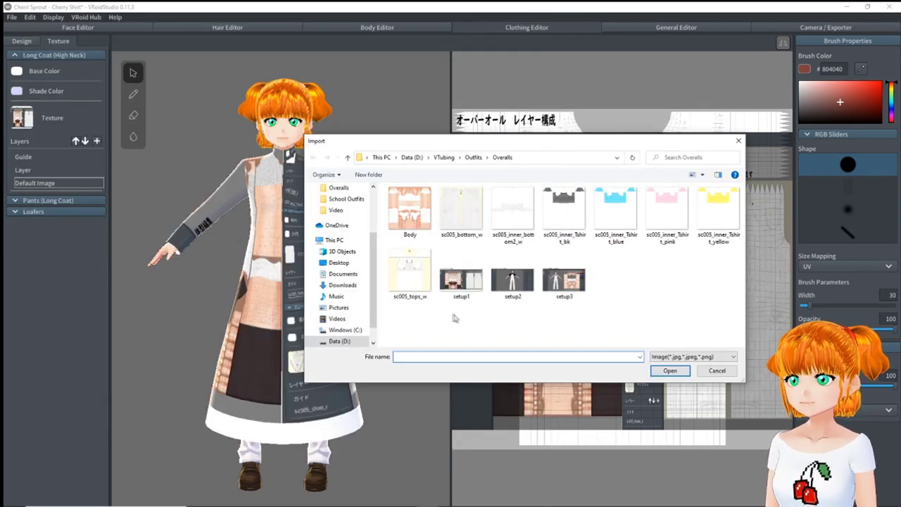
Apply sc005_tops_w to the coat and sc005_bottom_w to the pants' Default Image.
double_click(414, 273)
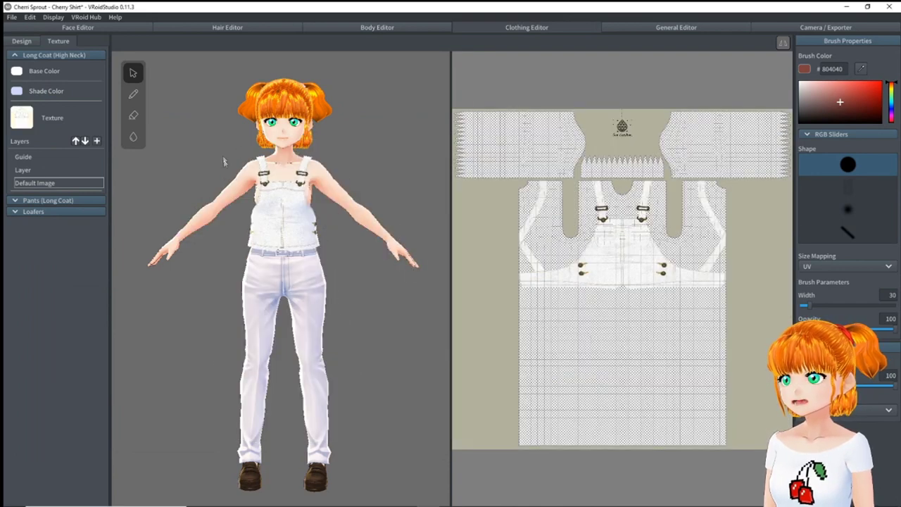
left_click(14, 201)
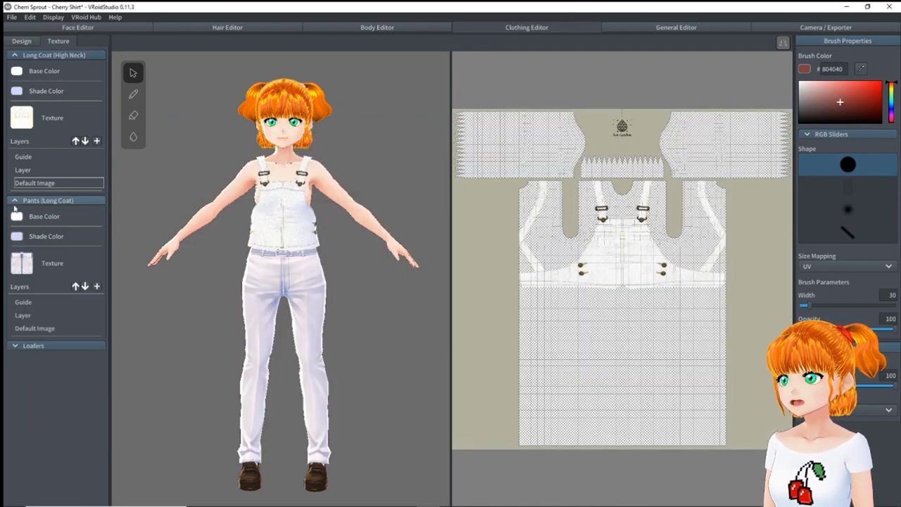
left_click(42, 328)
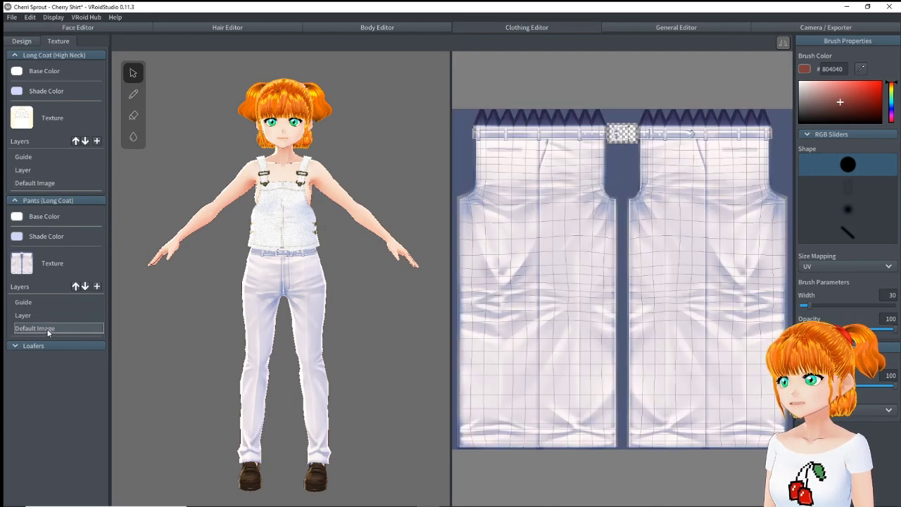
right_click(48, 328)
left_click(62, 304)
left_click(467, 201)
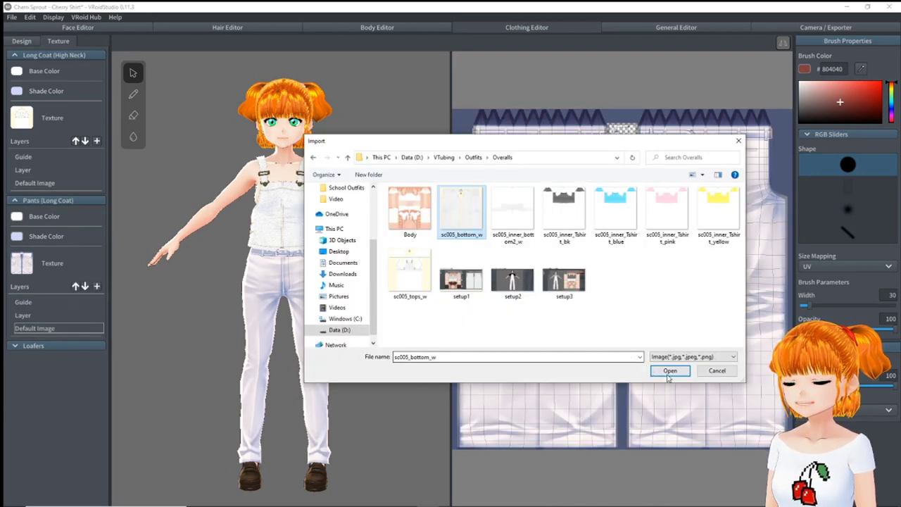
left_click(669, 374)
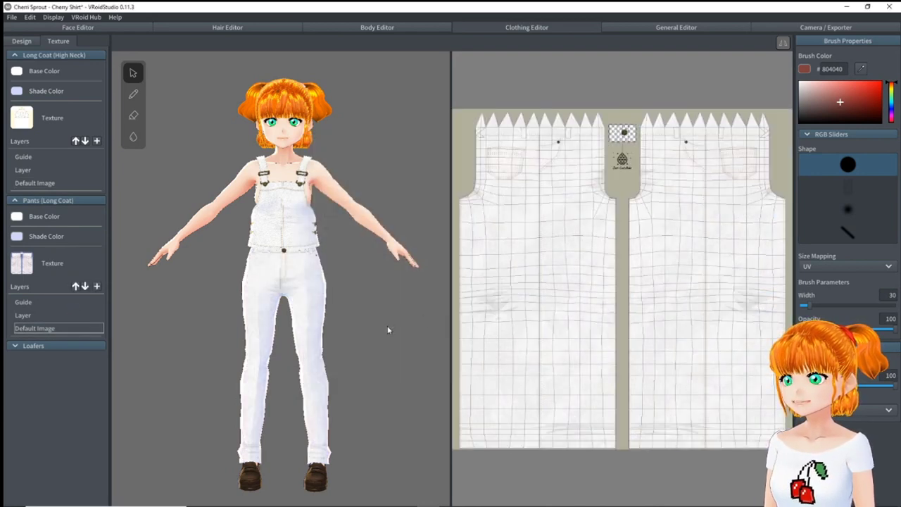
Replace the brown loafers with white Highcut Shoes.
left_click(25, 40)
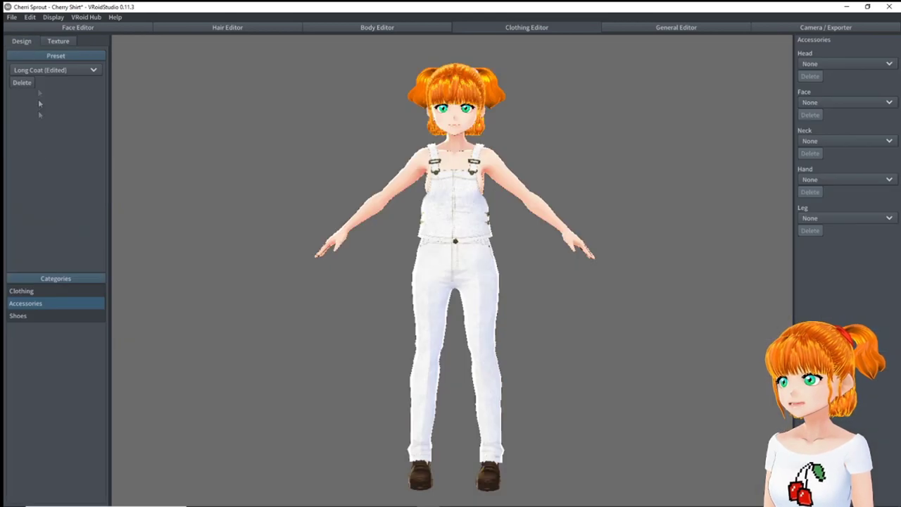
left_click(34, 315)
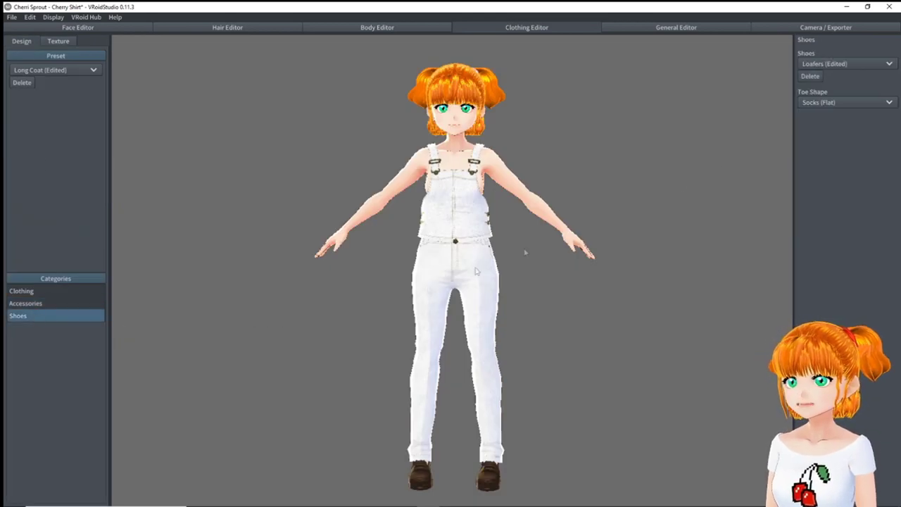
left_click(831, 64)
left_click(819, 141)
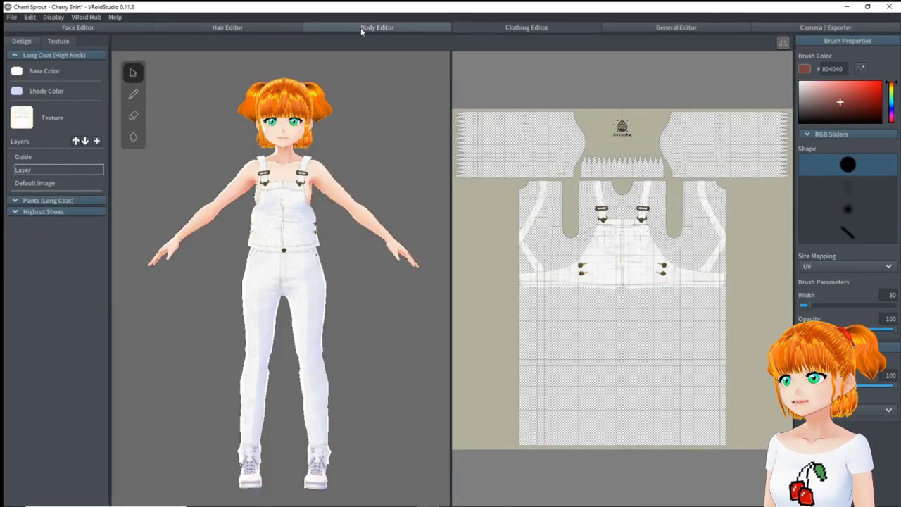
Import sc005_inner_Tshirt_pink onto the skin layer so a pink striped T-shirt shows under the overalls.
left_click(360, 28)
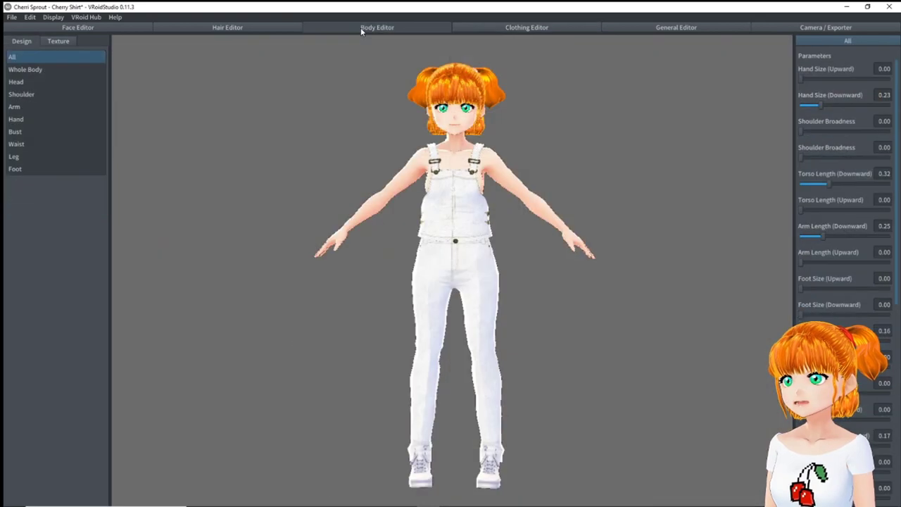
left_click(59, 41)
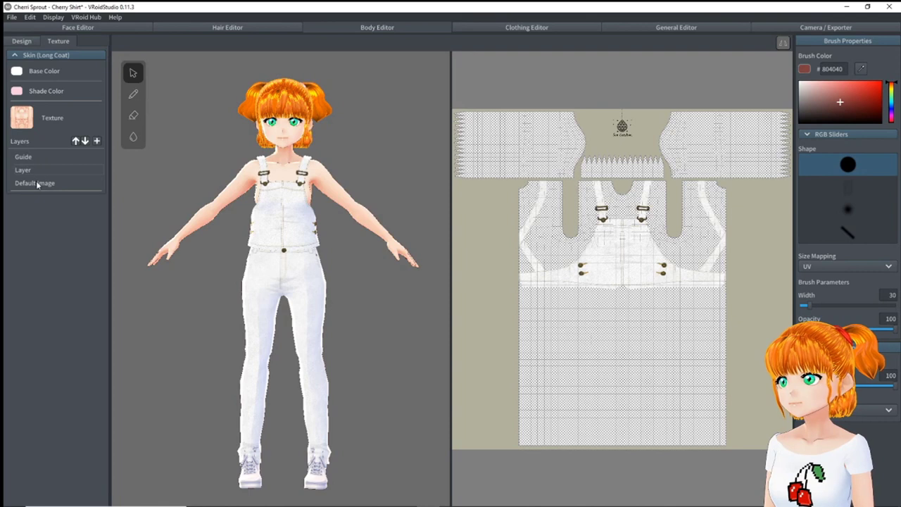
left_click(24, 170)
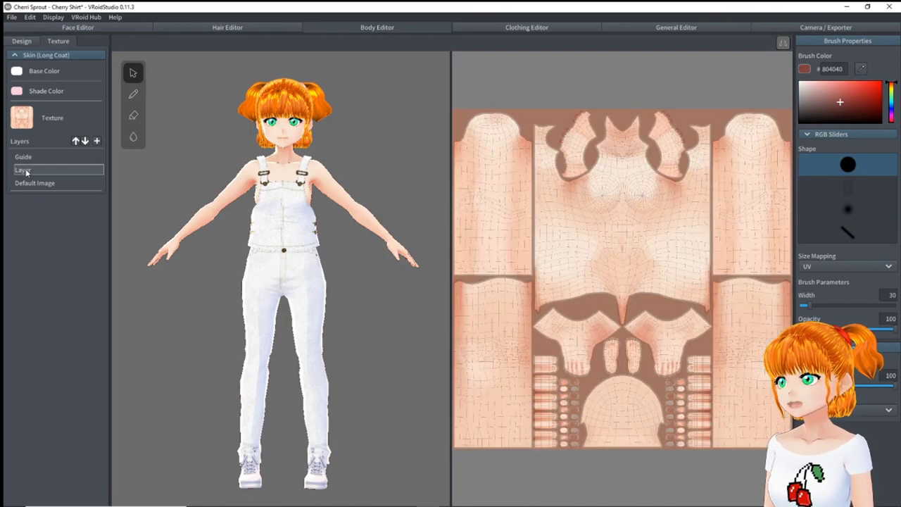
left_click(32, 183)
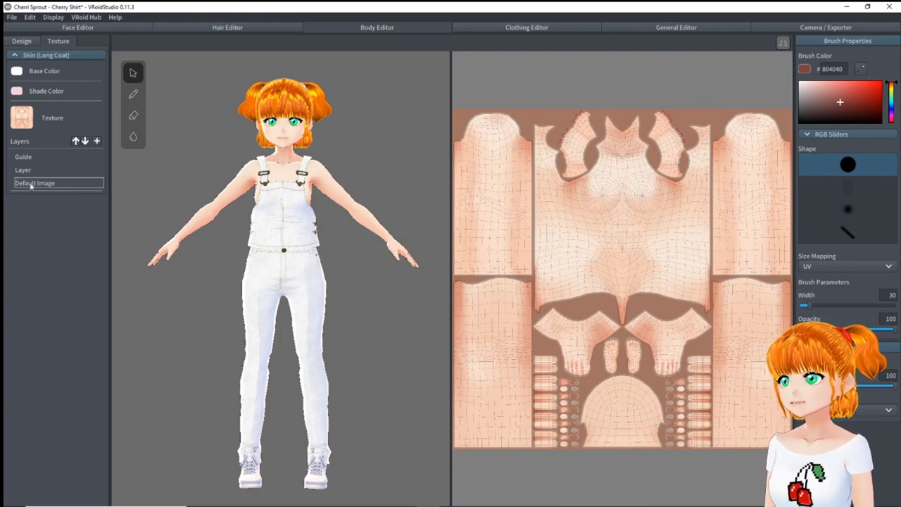
right_click(28, 172)
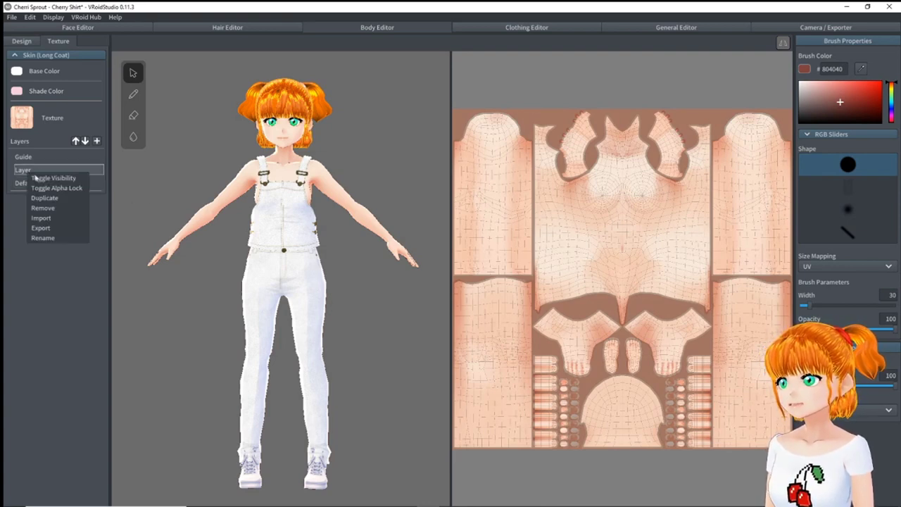
left_click(41, 219)
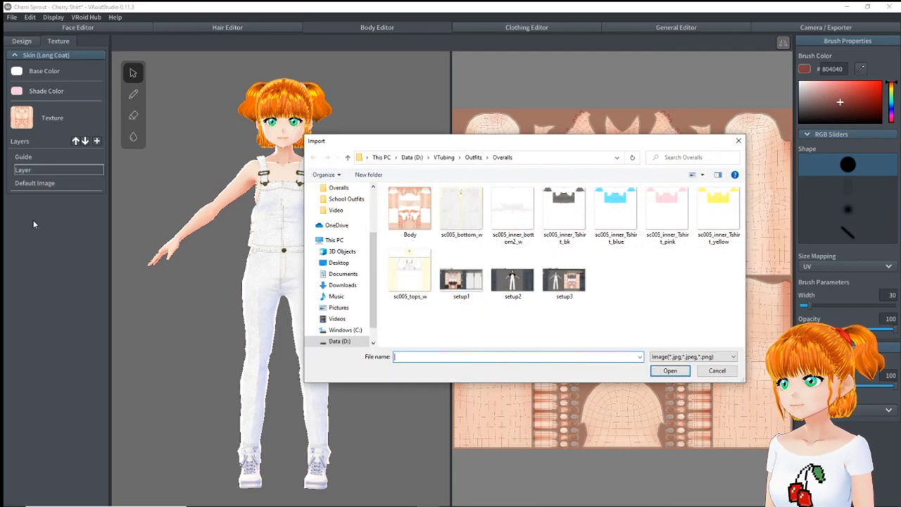
left_click(662, 219)
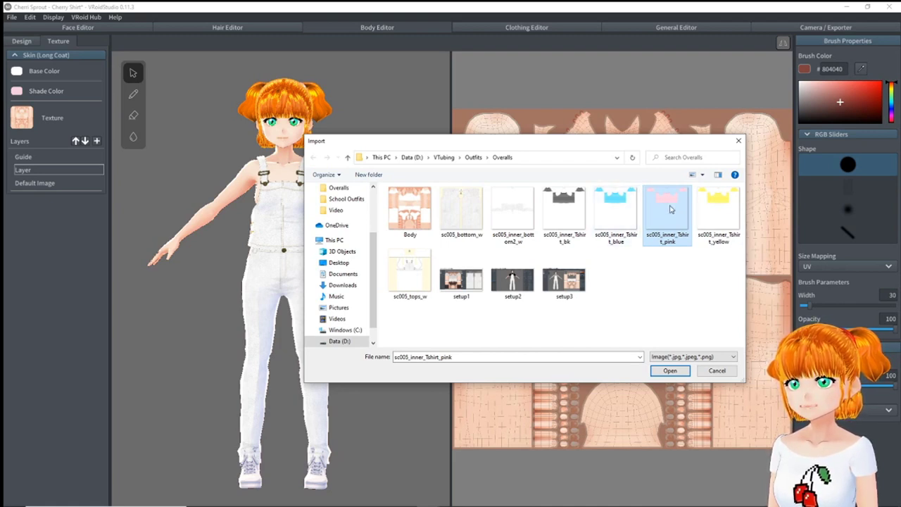
left_click(670, 371)
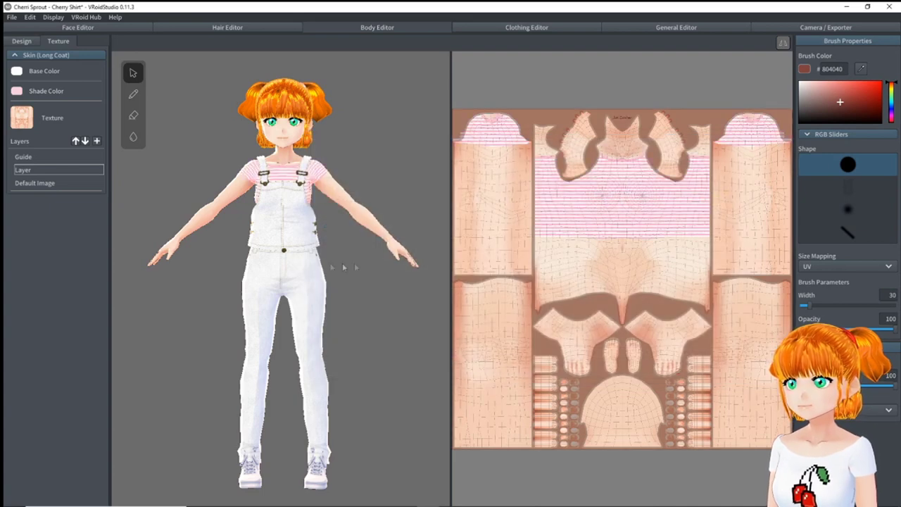
mouse_move(269, 265)
right_mouse_down()
mouse_move(265, 322)
mouse_move(274, 310)
right_mouse_up()
left_click(493, 30)
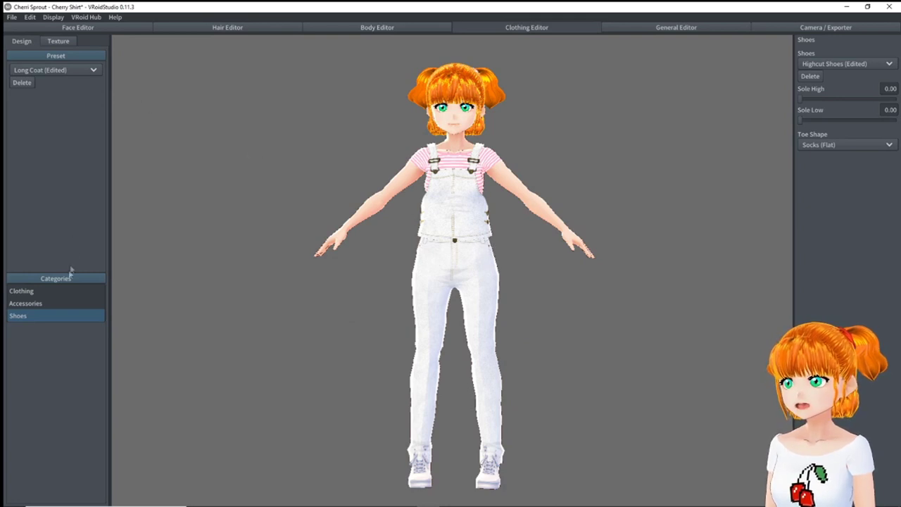
Adjust the clothing shape sliders to loosen the waist and flare the trouser legs at the hem.
left_click(44, 291)
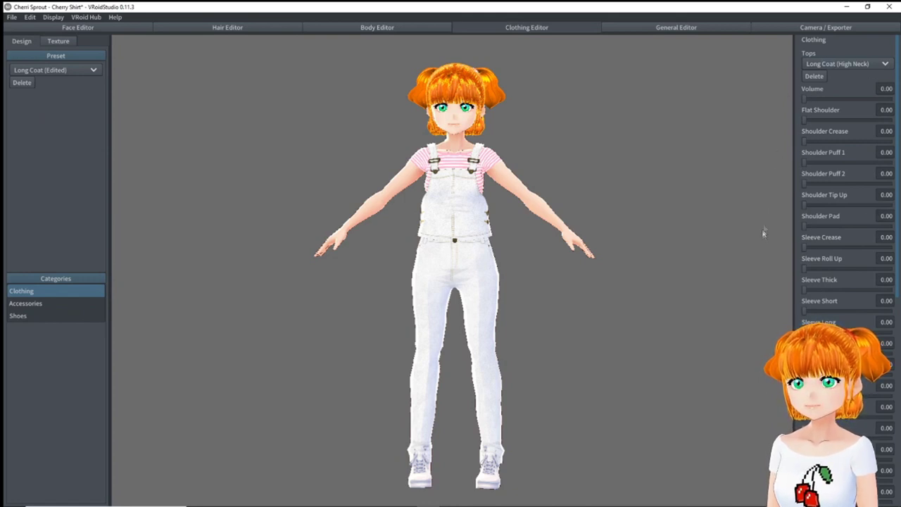
left_click_drag(805, 163, 790, 163)
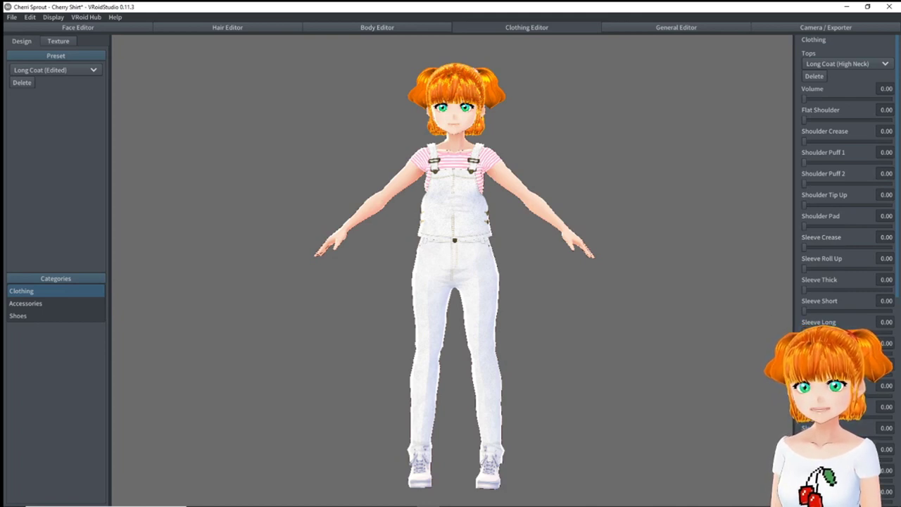
scroll(845, 183, "down", 5)
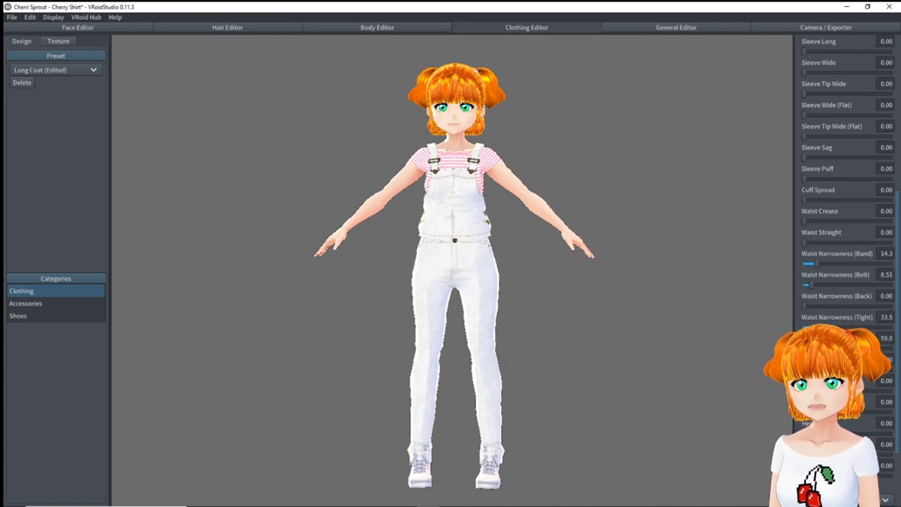
left_click_drag(869, 348, 885, 348)
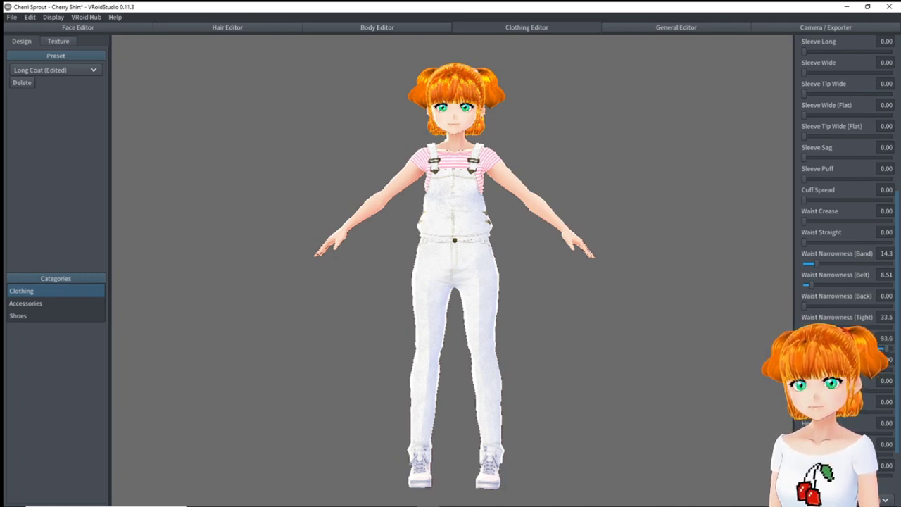
scroll(845, 267, "down", 2)
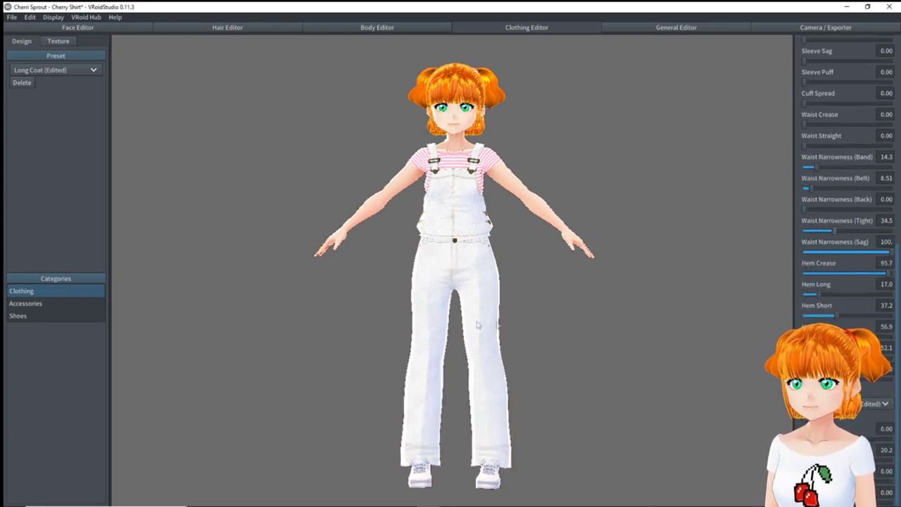
mouse_move(477, 324)
right_mouse_down()
mouse_move(521, 299)
mouse_move(618, 299)
right_mouse_up()
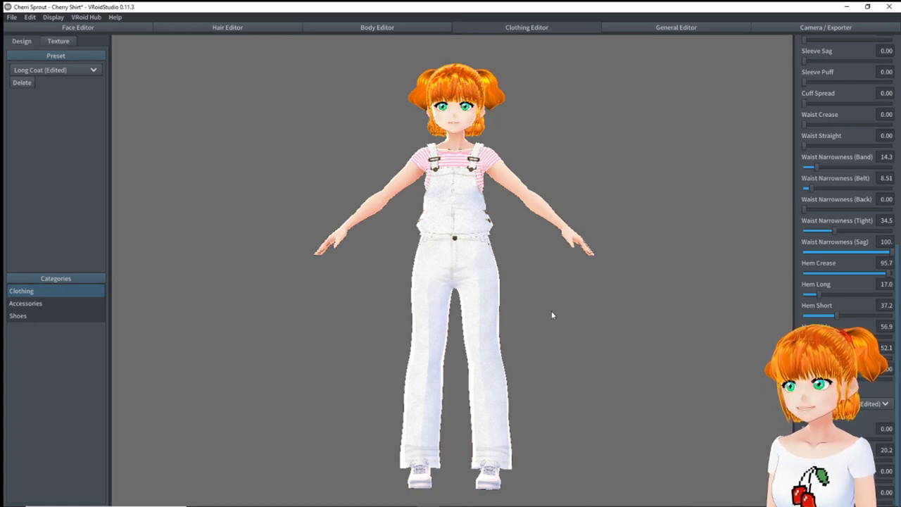
Erase the lower legs from the pants texture with an enlarged eraser, turning the overalls into shorts.
left_click(62, 41)
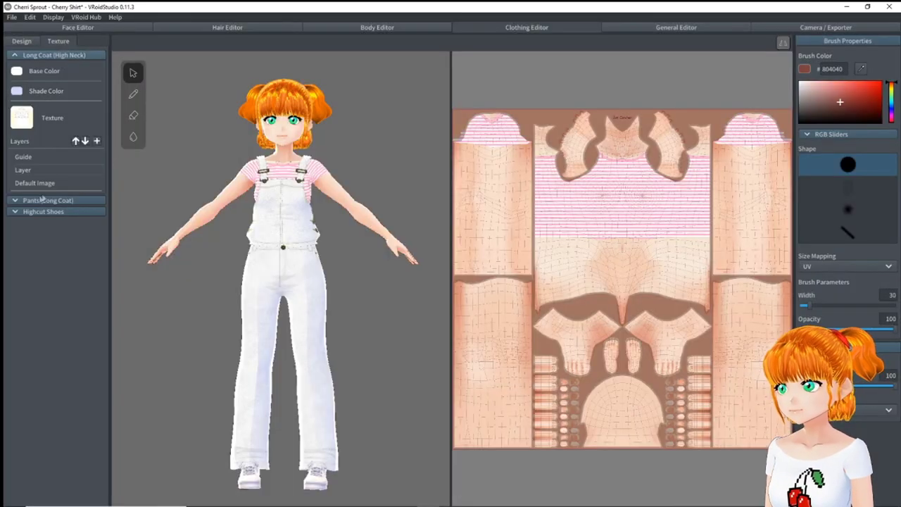
left_click(31, 201)
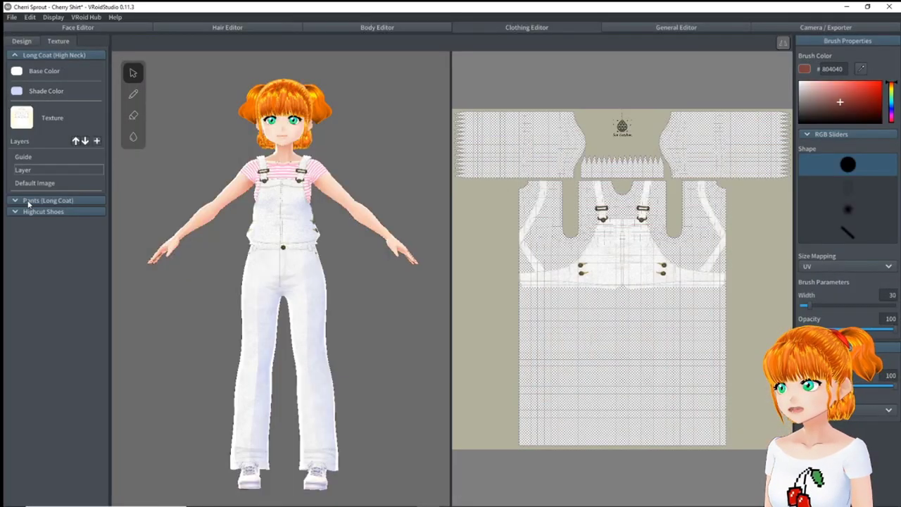
left_click(41, 329)
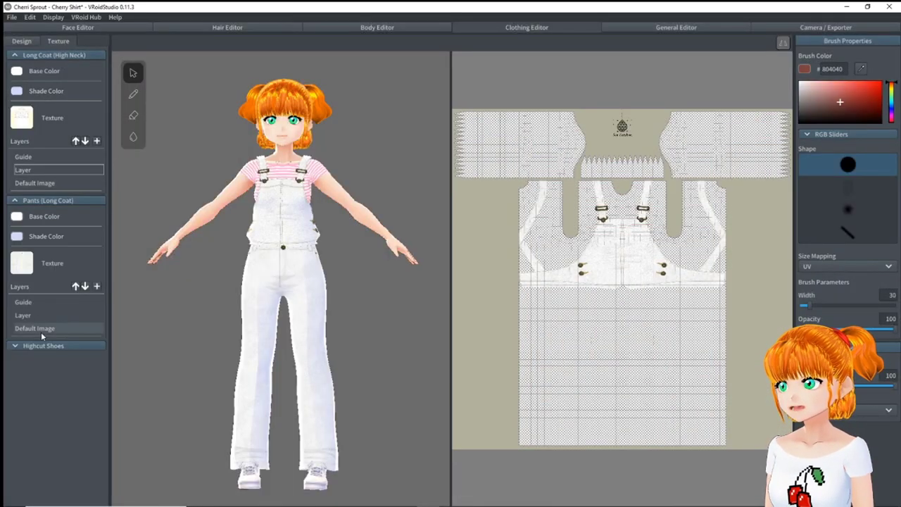
left_click(135, 117)
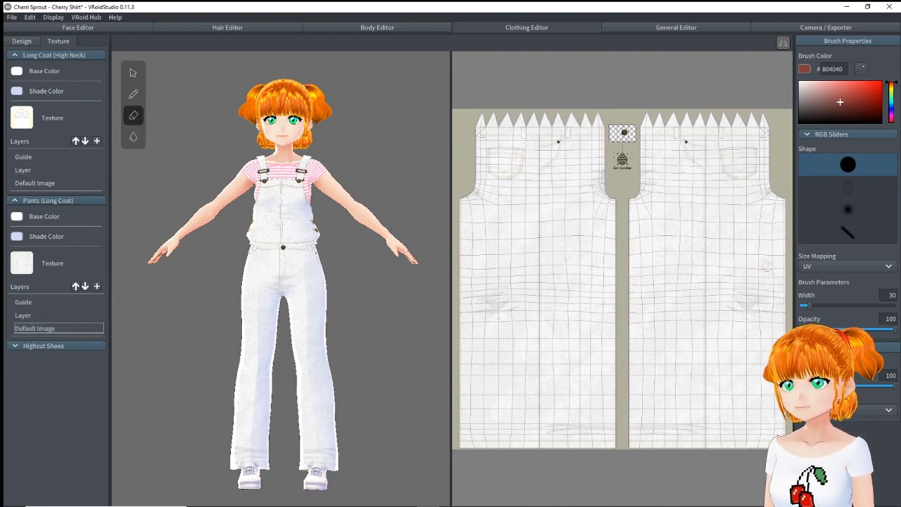
left_click_drag(811, 306, 882, 307)
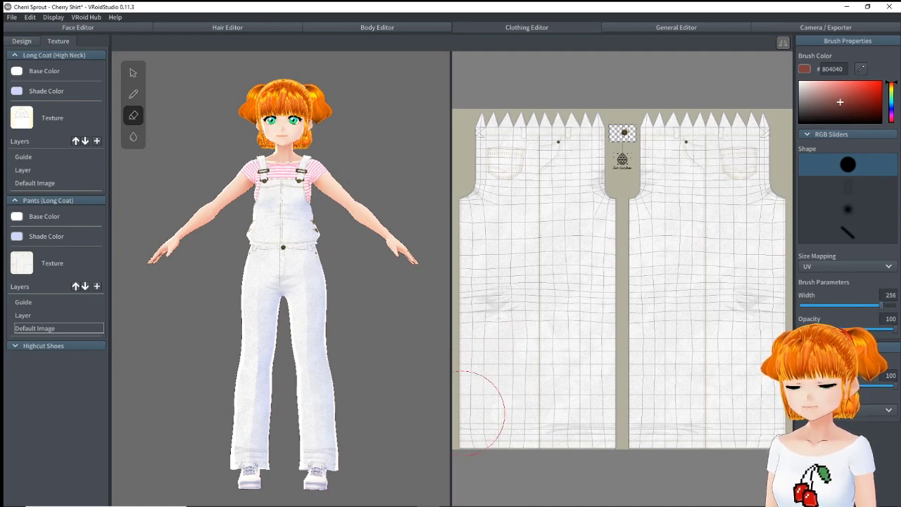
mouse_move(473, 403)
left_mouse_down()
mouse_move(487, 411)
mouse_move(670, 382)
mouse_move(483, 342)
mouse_move(521, 356)
mouse_move(714, 352)
mouse_move(757, 345)
mouse_move(768, 303)
mouse_move(493, 289)
mouse_move(489, 251)
mouse_move(543, 231)
mouse_move(738, 262)
mouse_move(493, 243)
left_mouse_up()
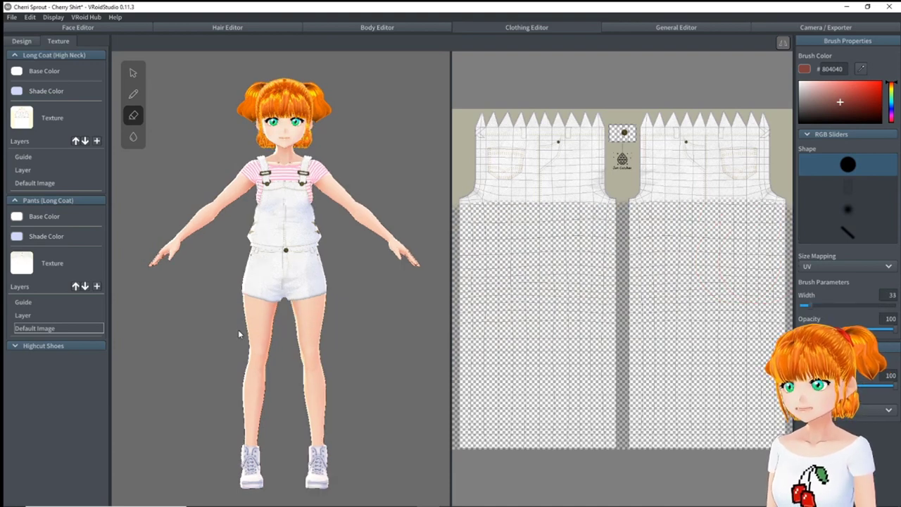
mouse_move(238, 329)
right_mouse_down()
mouse_move(381, 323)
mouse_move(412, 333)
right_mouse_up()
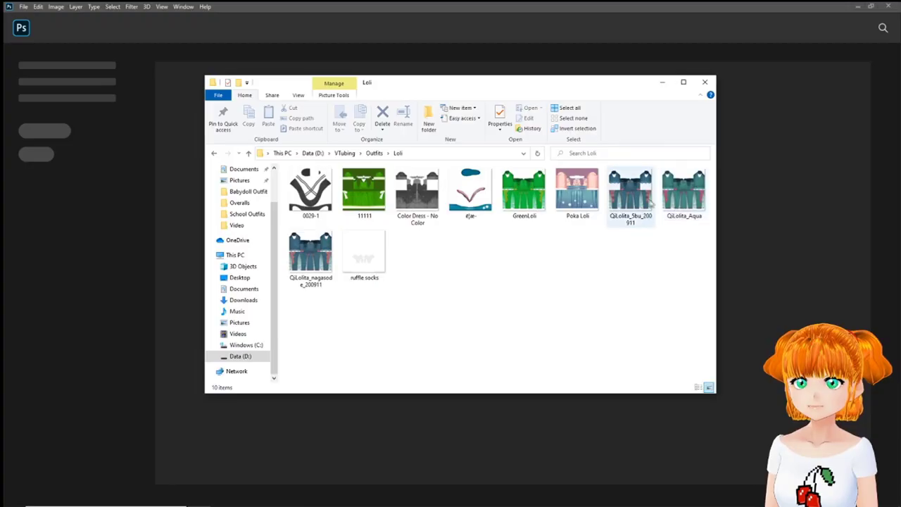
left_click_drag(652, 204, 765, 249)
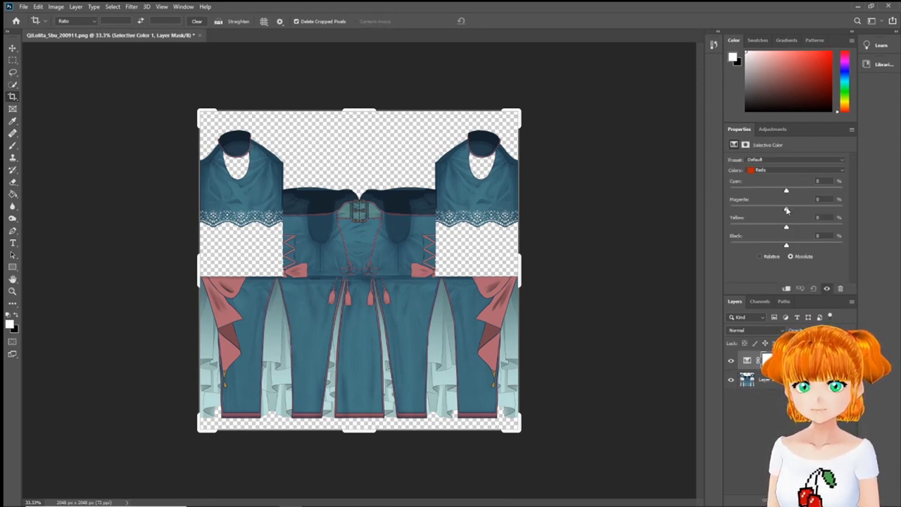
Try cyan, magenta, yellow and black changes on the Neutrals range in Selective Color, then reset them.
left_click(798, 173)
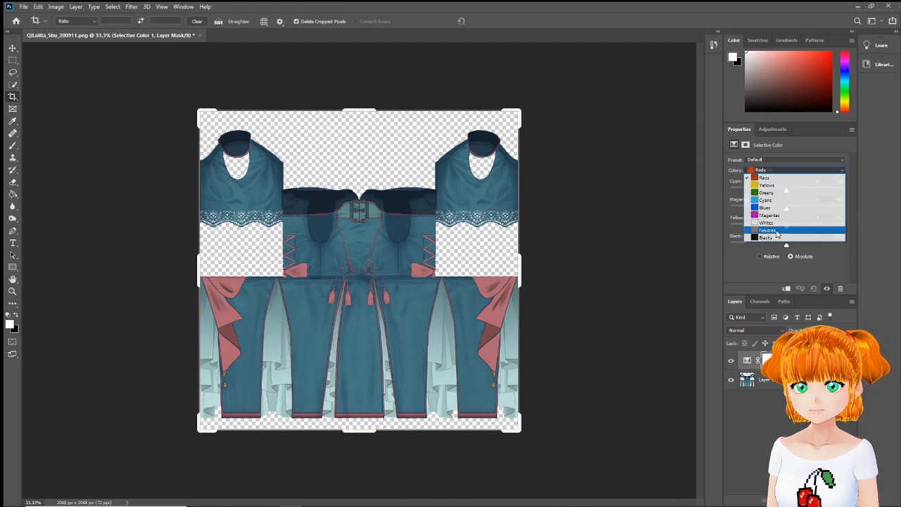
left_click(776, 232)
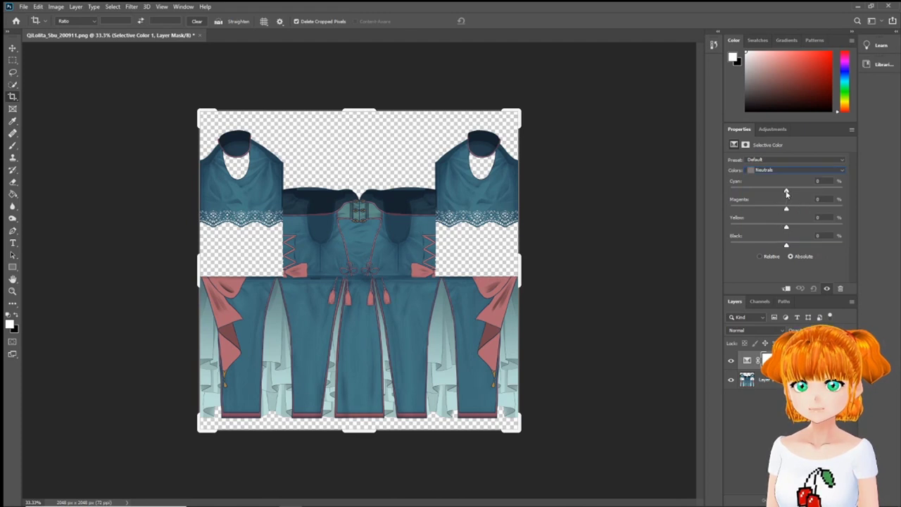
left_click_drag(787, 193, 760, 194)
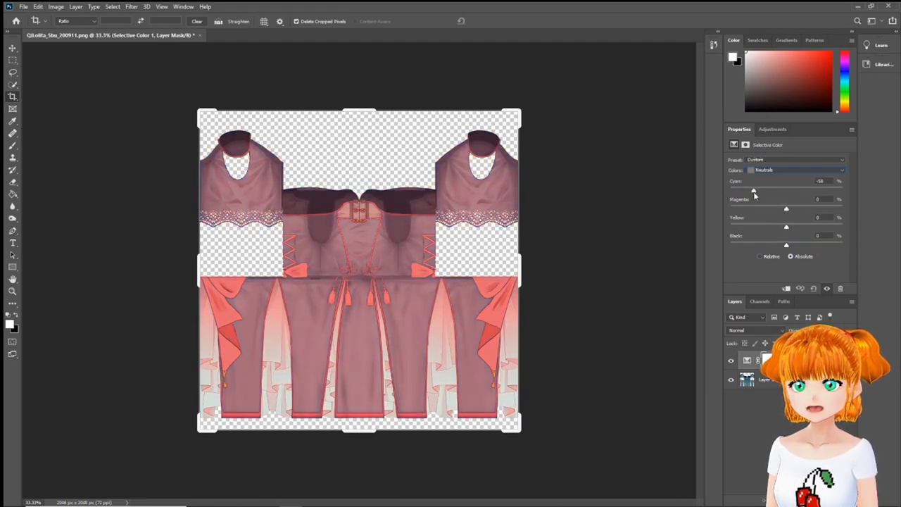
left_click_drag(786, 210, 812, 211)
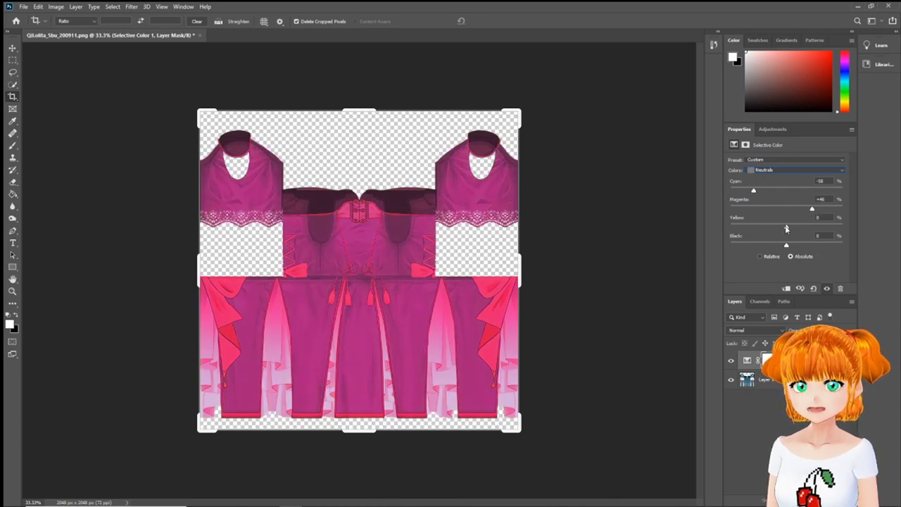
left_click_drag(787, 229, 763, 229)
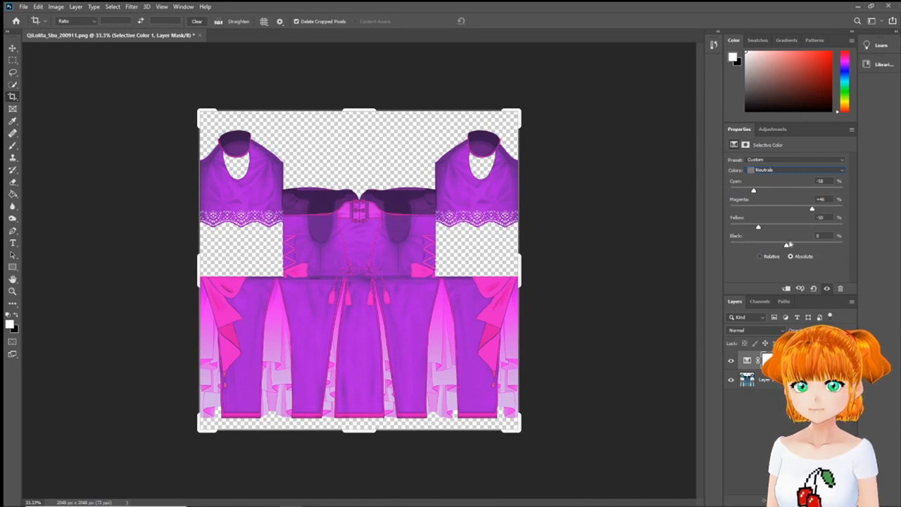
left_click_drag(787, 247, 808, 246)
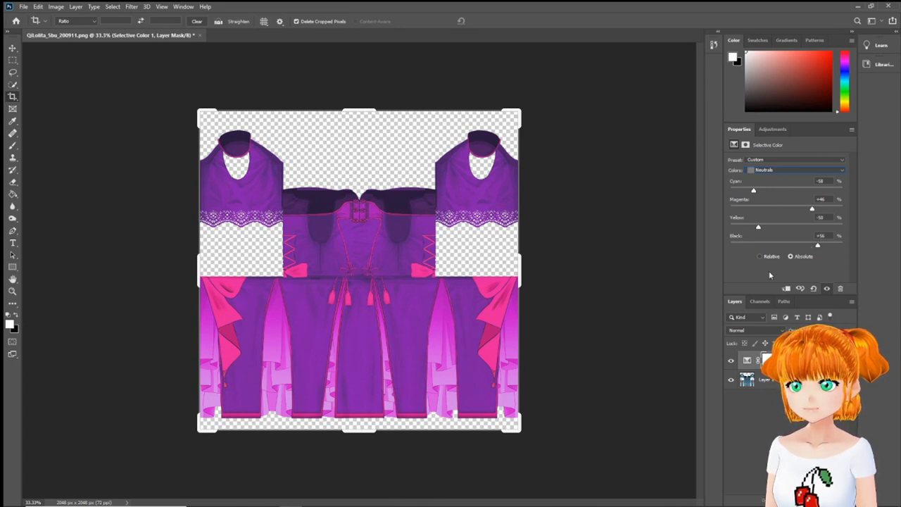
left_click(813, 288)
Raise Reds magenta to +86 for pink ruffles and shift the Cyans sliders to turn the blue fabric purple.
left_click(823, 172)
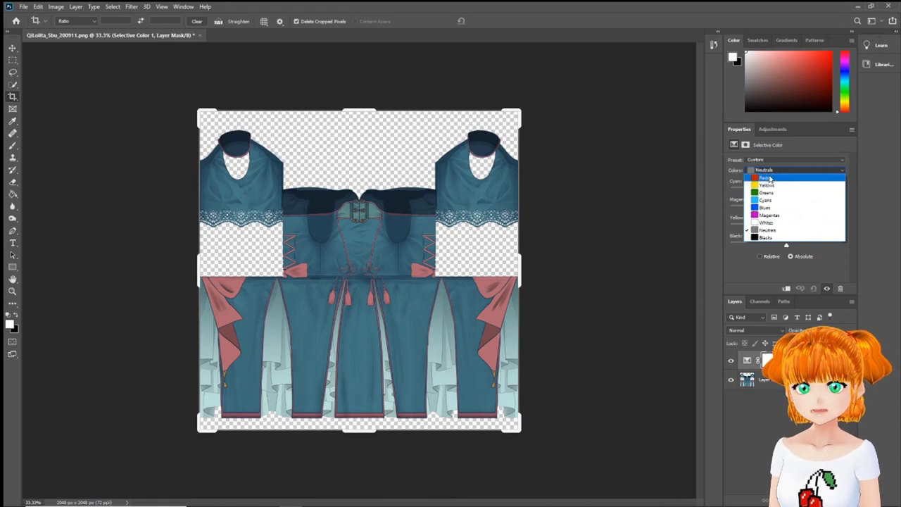
left_click(767, 178)
mouse_move(786, 209)
left_mouse_down()
mouse_move(739, 217)
mouse_move(827, 228)
mouse_move(730, 226)
mouse_move(835, 210)
left_mouse_up()
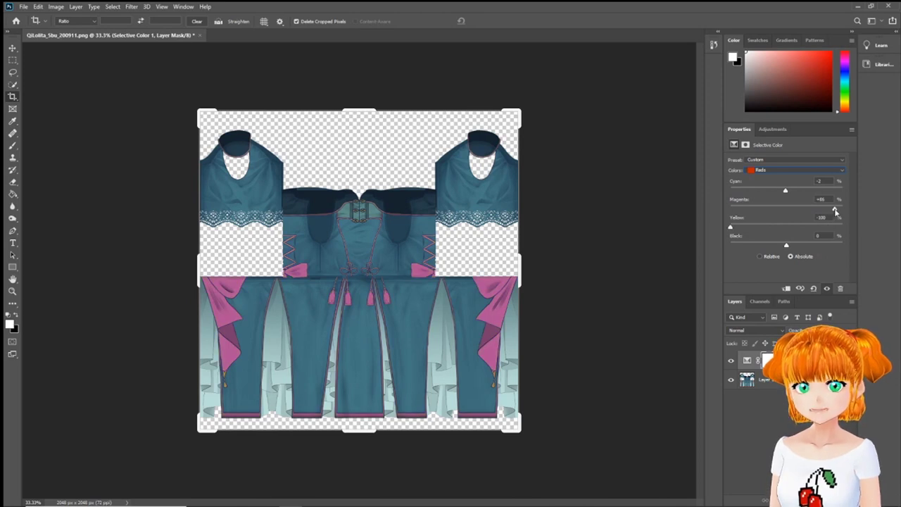
left_click(809, 170)
left_click(778, 201)
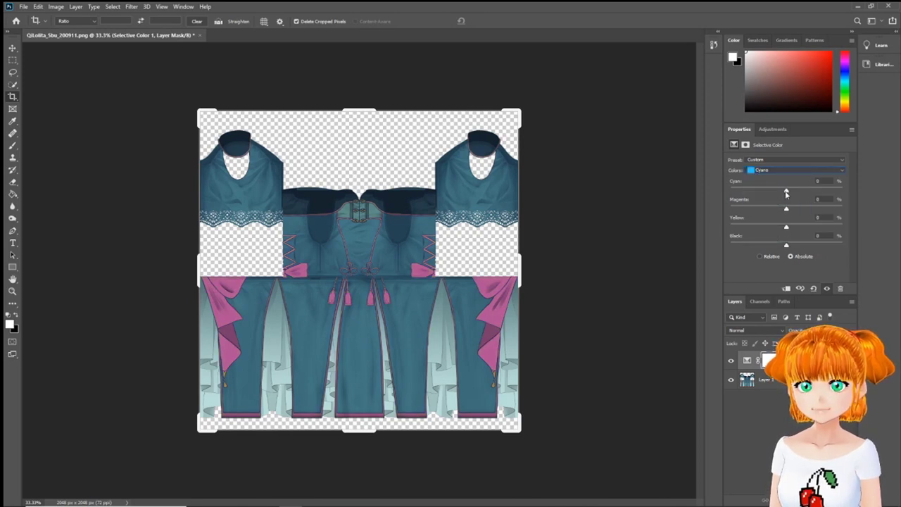
mouse_move(786, 193)
left_mouse_down()
mouse_move(740, 217)
mouse_move(828, 227)
mouse_move(724, 235)
left_mouse_up()
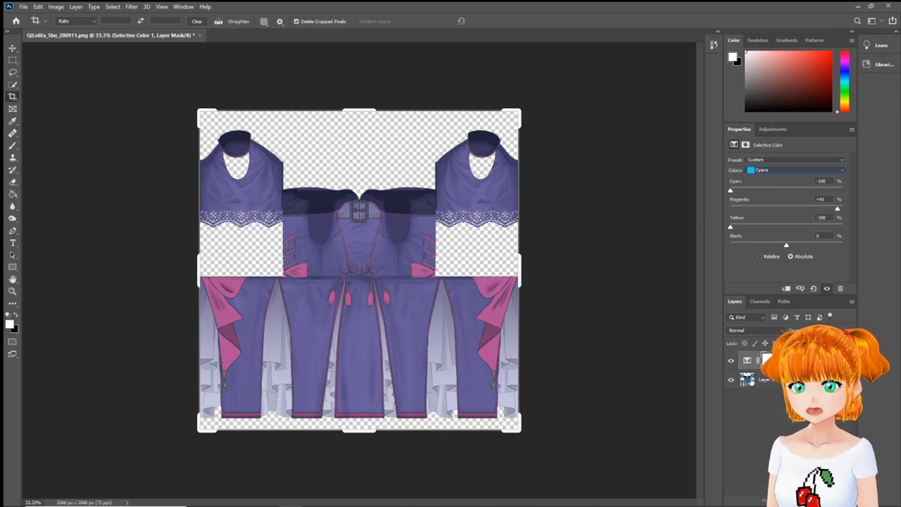
left_click(749, 381)
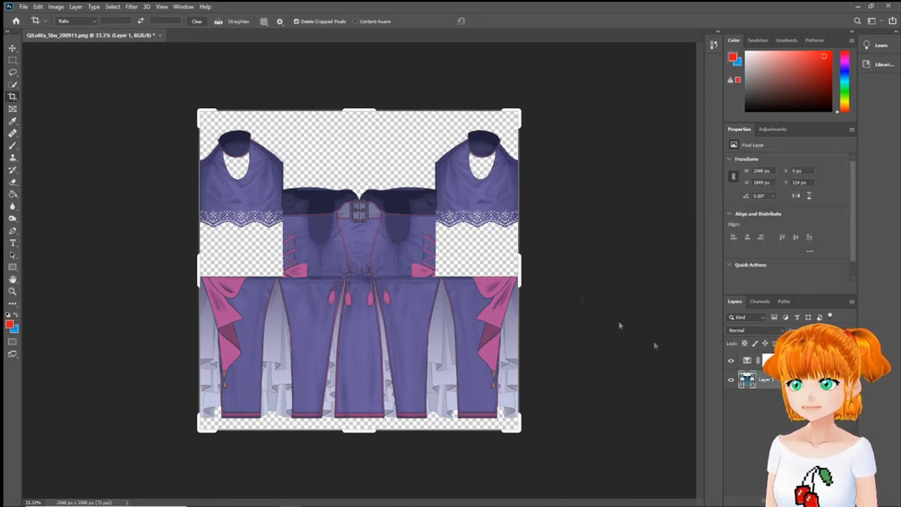
Apply Hue/Saturation to Layer 1 with Saturation +40 and Lightness -4, keeping the purple hue.
left_click(56, 7)
mouse_move(70, 31)
left_click(171, 81)
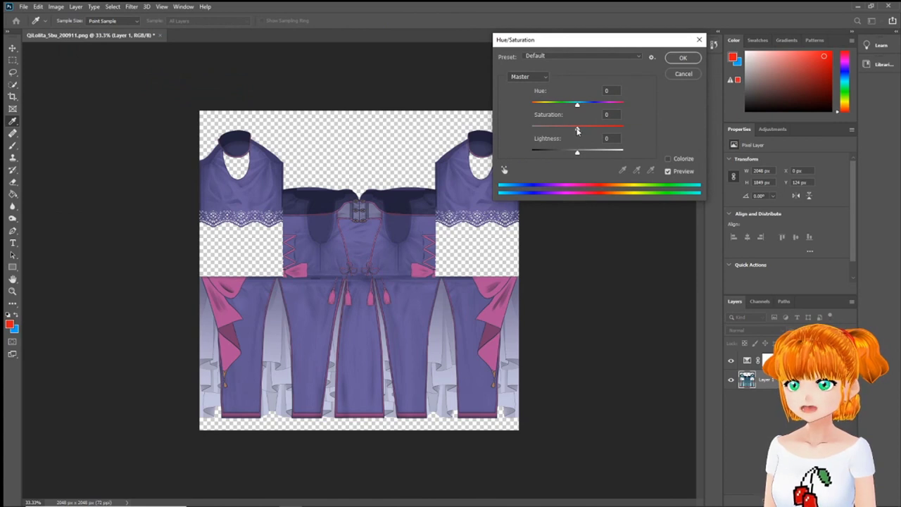
left_click_drag(577, 128, 591, 129)
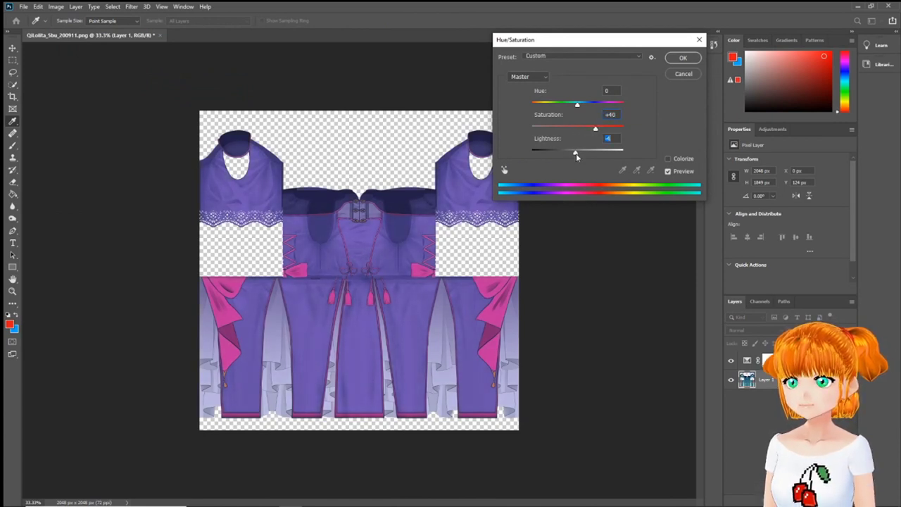
key("Tab")
key("Down")
key("Down")
key("Down")
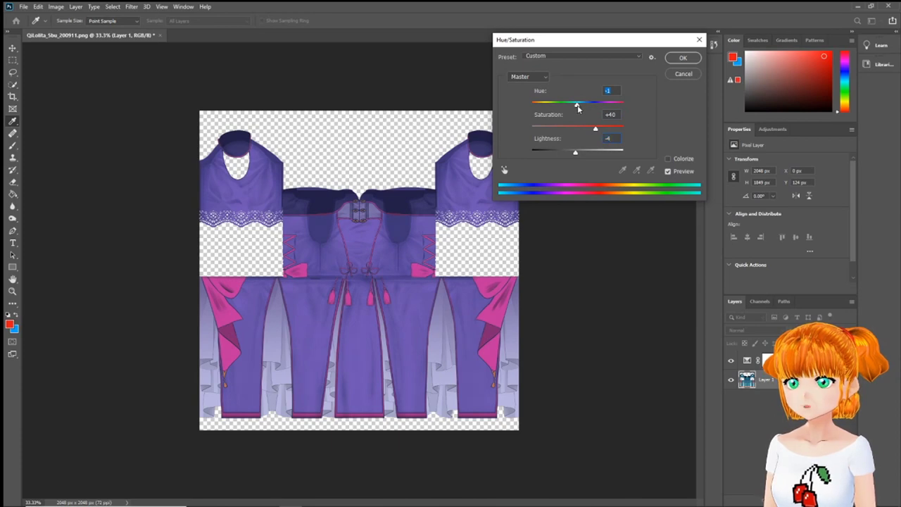
mouse_move(578, 106)
left_mouse_down()
mouse_move(533, 114)
mouse_move(606, 106)
left_mouse_up()
key("Escape")
key("c")
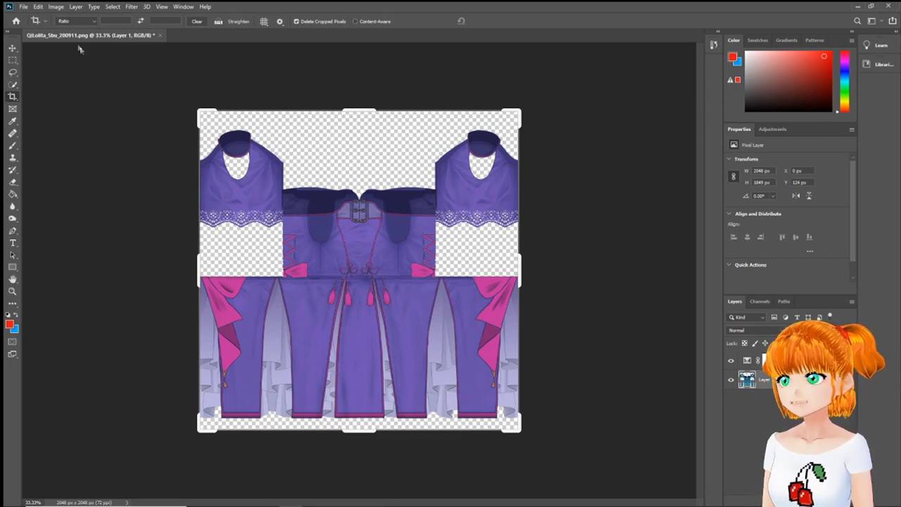
Save the recoloured dress texture in PNG format as QiLolita_Purple.
left_click(24, 10)
left_click(42, 126)
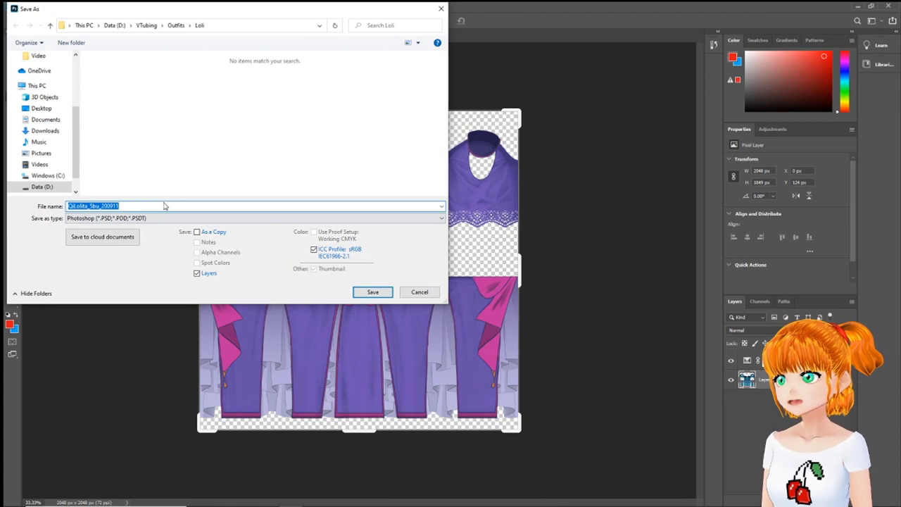
type("QLolita_")
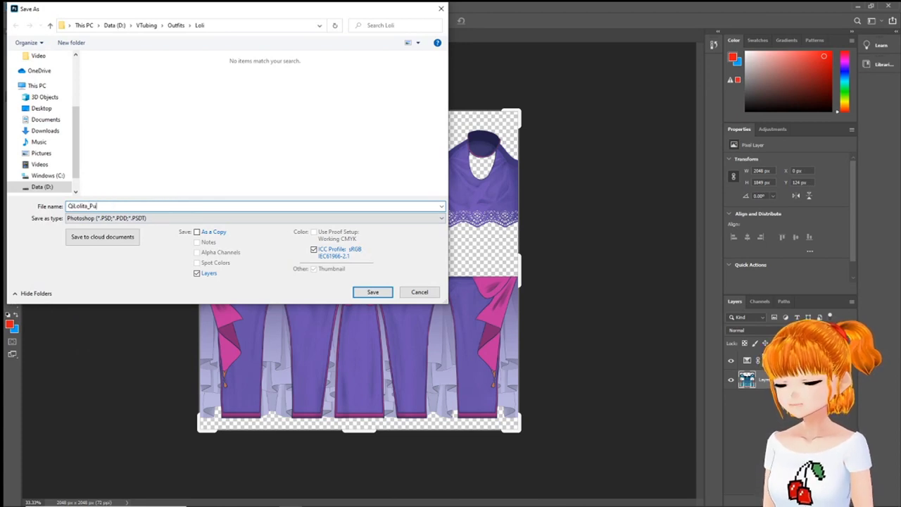
left_click(108, 220)
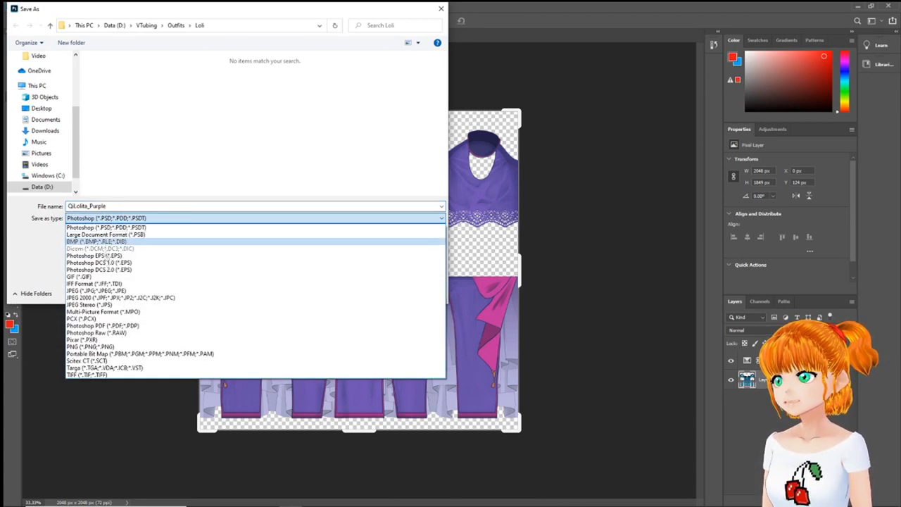
left_click(98, 347)
left_click(357, 294)
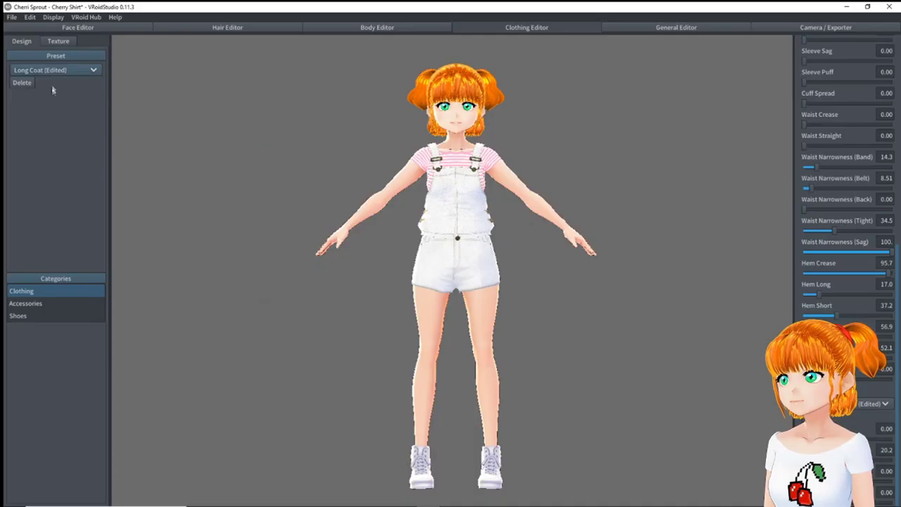
Dress the avatar in the Onepiece preset and tint its shoes lavender.
left_click(58, 70)
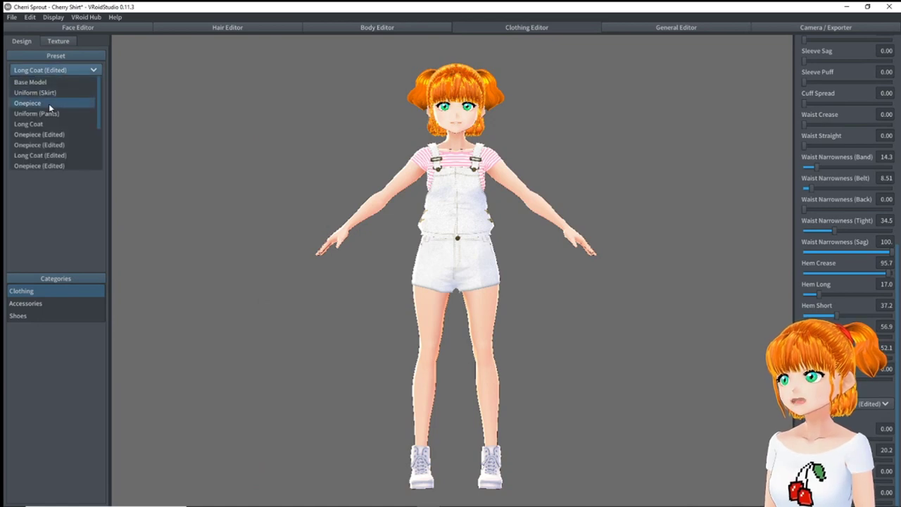
left_click(50, 106)
left_click(60, 43)
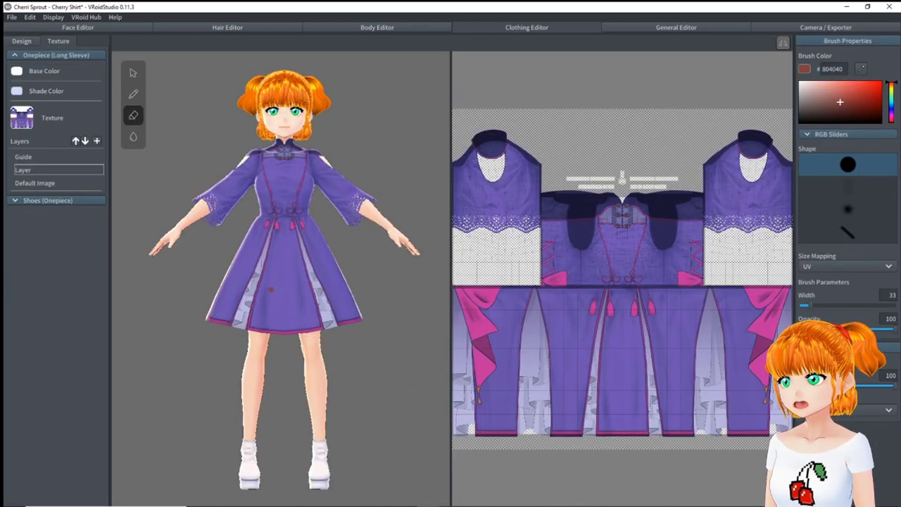
left_click(48, 200)
left_click(19, 219)
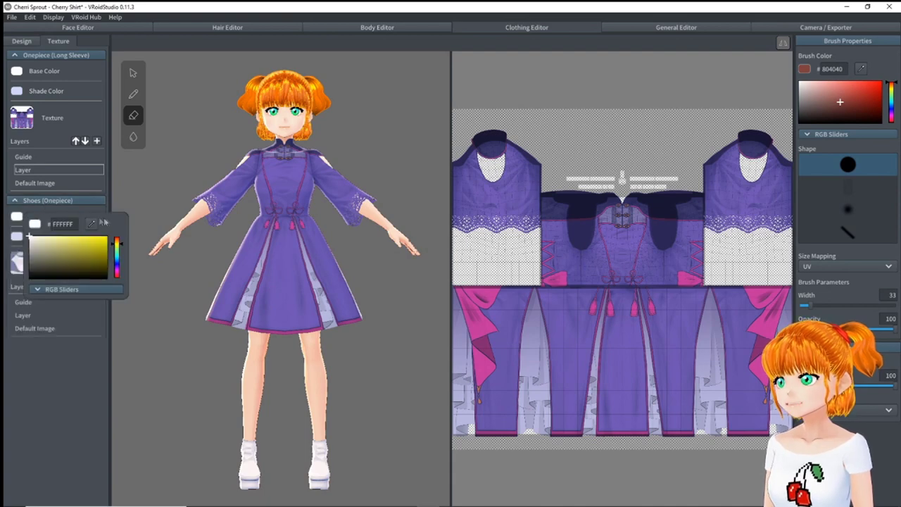
left_click(247, 302)
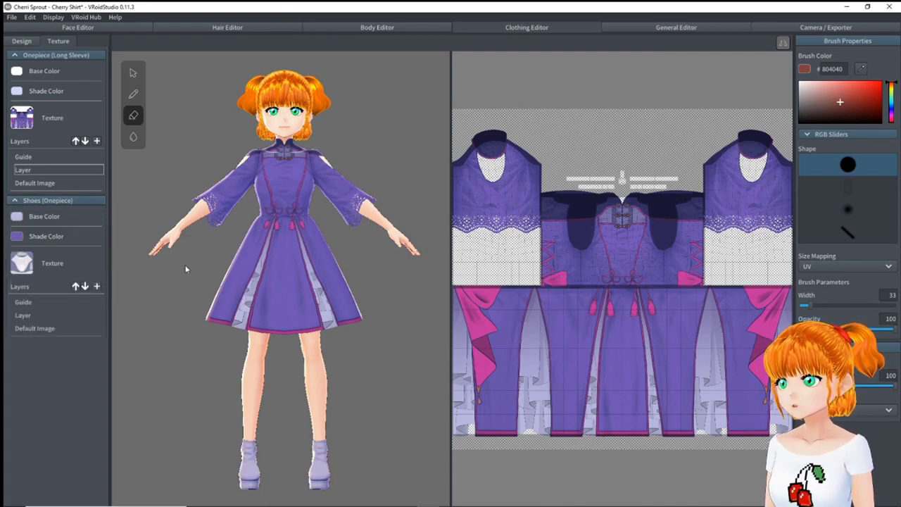
right_click_drag(193, 268, 360, 265)
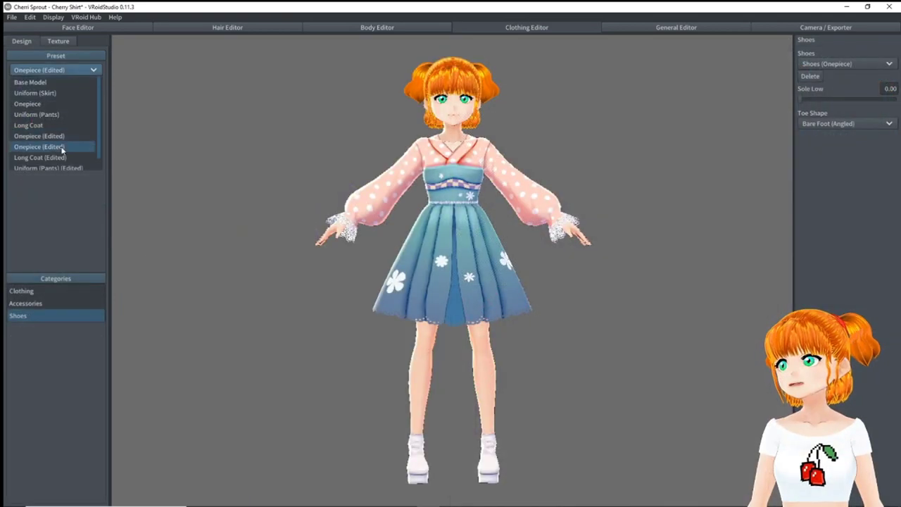
Try the white overalls and green jacket outfit presets, ending on the sailor uniform.
left_click(62, 146)
left_click(76, 71)
left_click(54, 158)
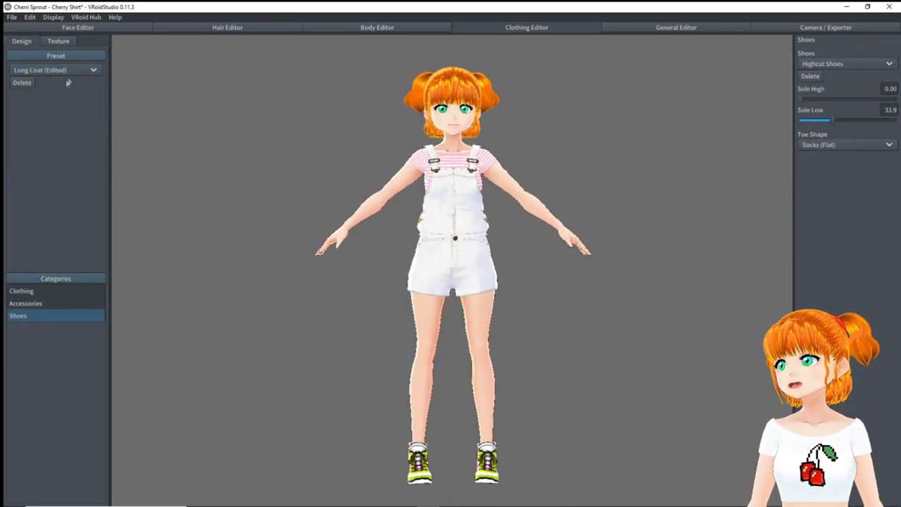
left_click(68, 71)
left_click(60, 156)
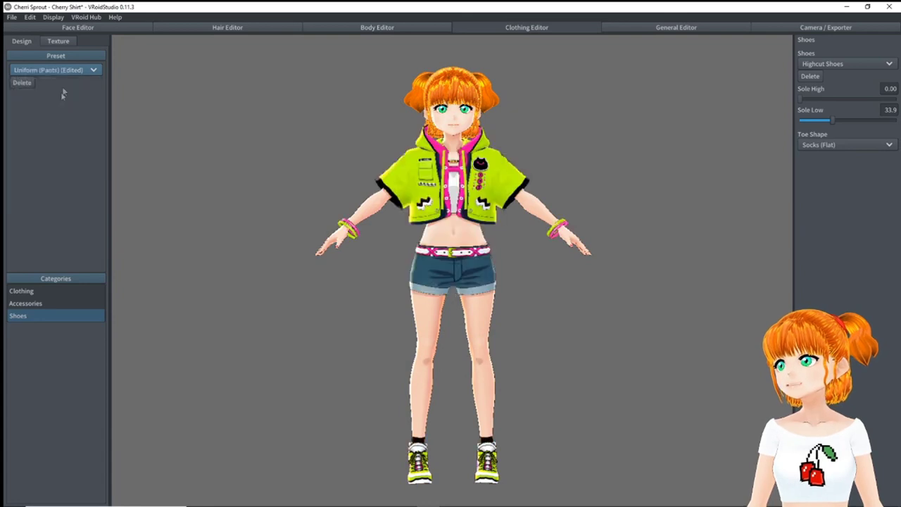
left_click(68, 71)
scroll(62, 131, "down", 1)
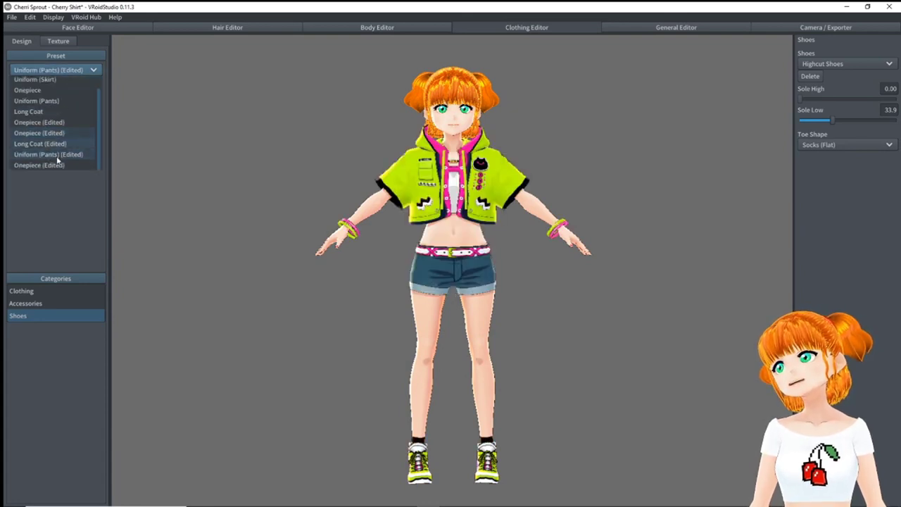
left_click(58, 166)
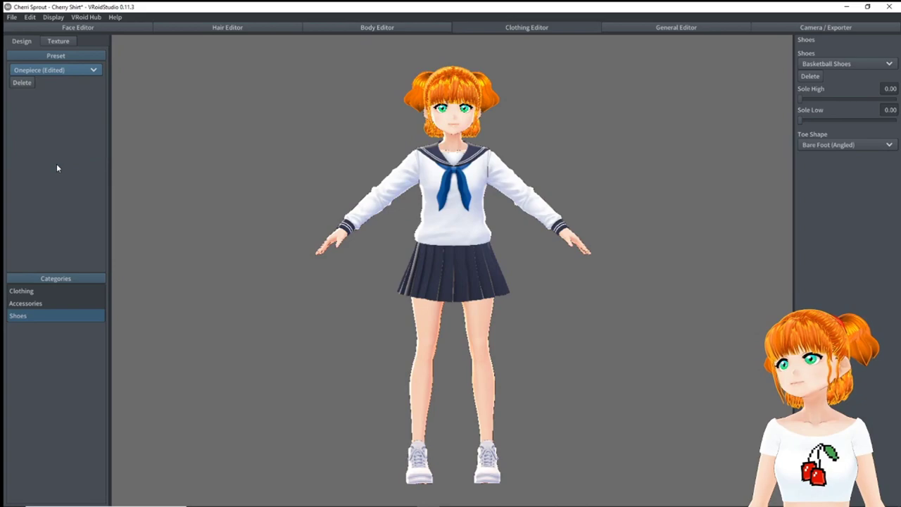